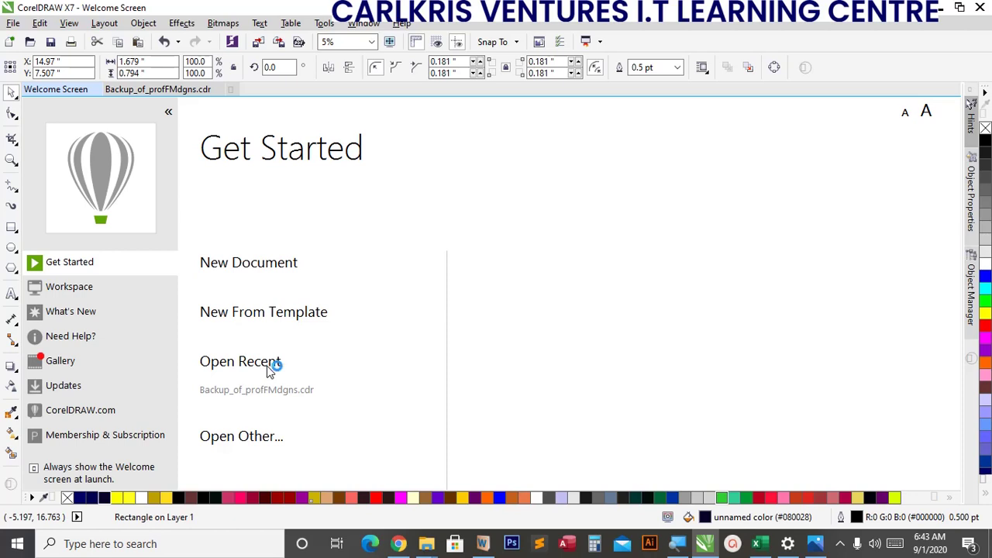
Start a new document and name it "1st Practical Class".
mouse_move(264, 394)
mouse_move(255, 261)
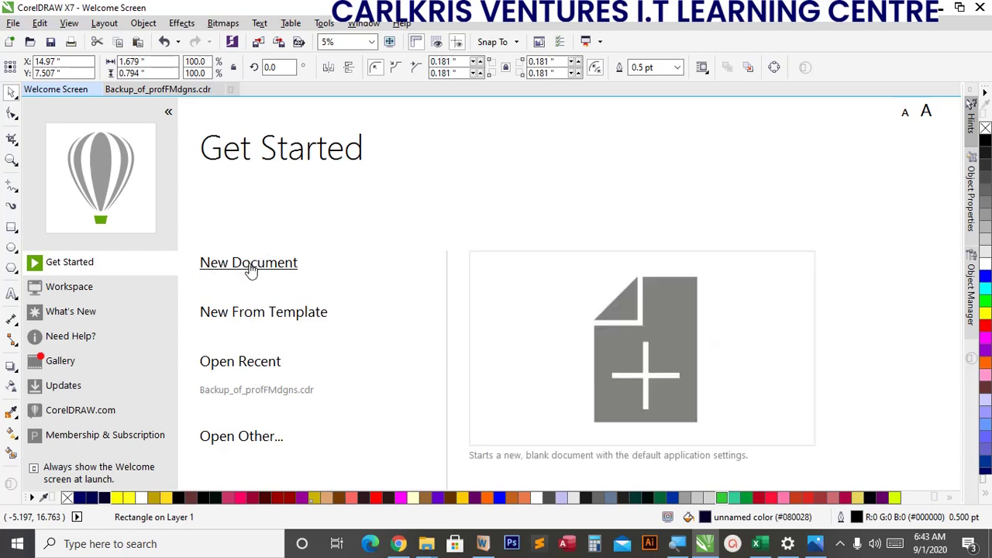
left_click(250, 267)
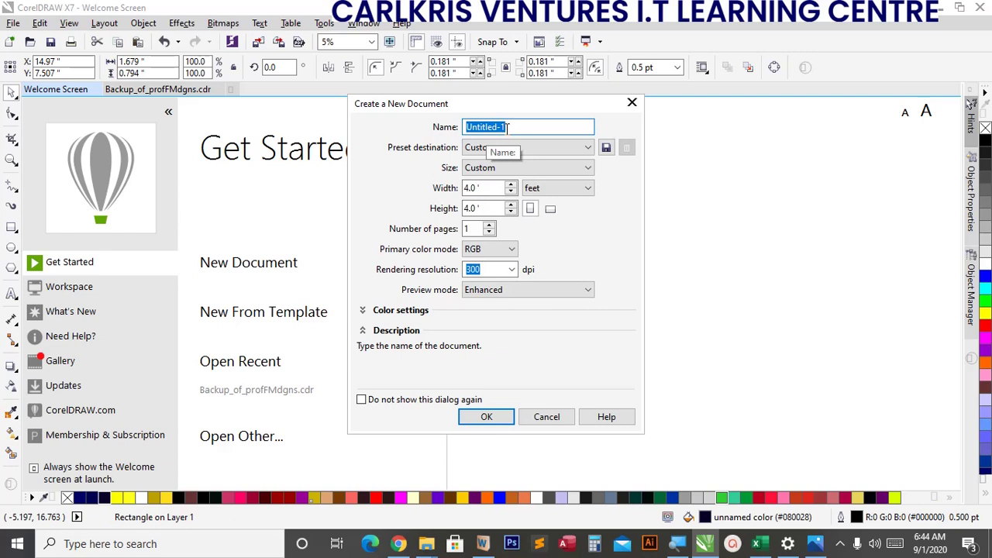
type("1st ")
type("Class")
key("Left")
key("Left")
type("Practical")
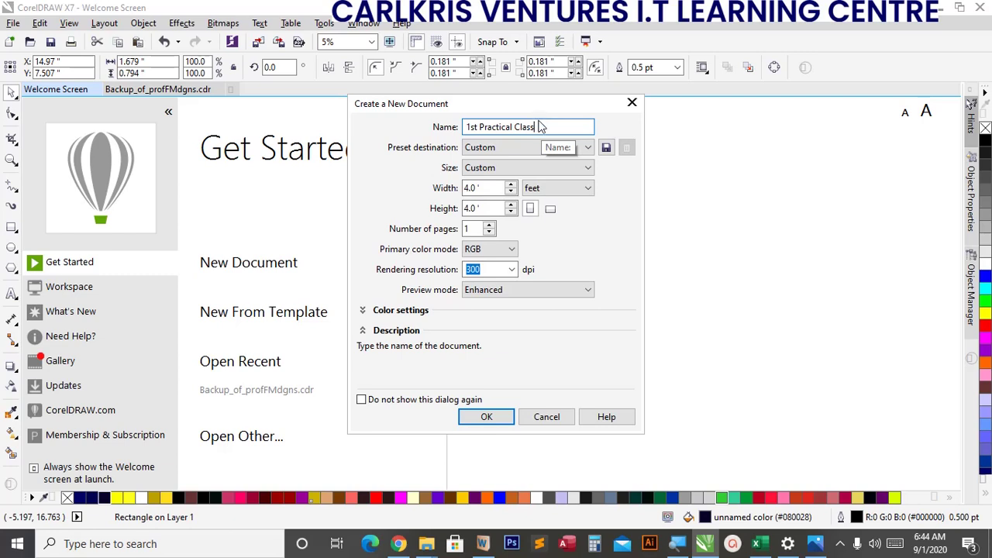
left_click(540, 120)
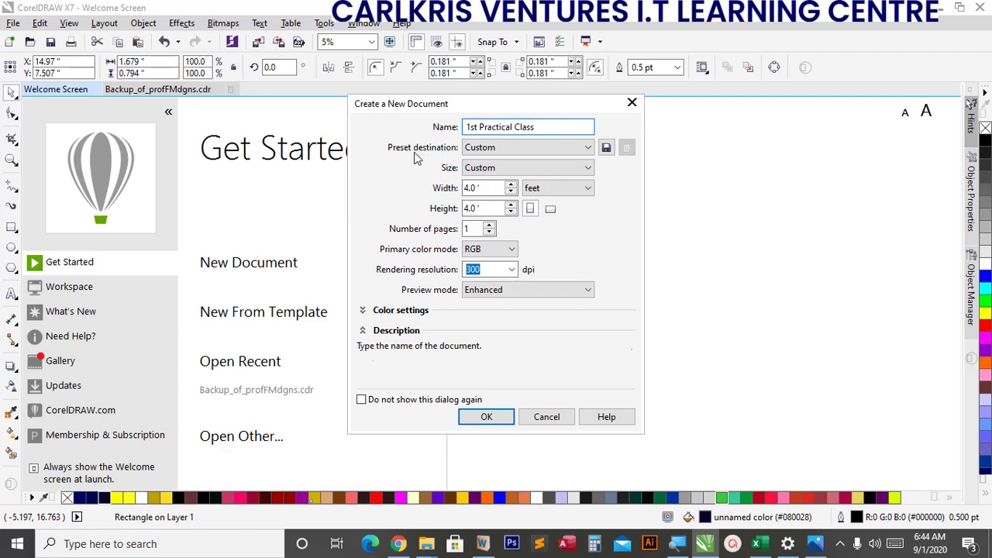
Set the new document's preset destination to Default RGB.
mouse_move(421, 155)
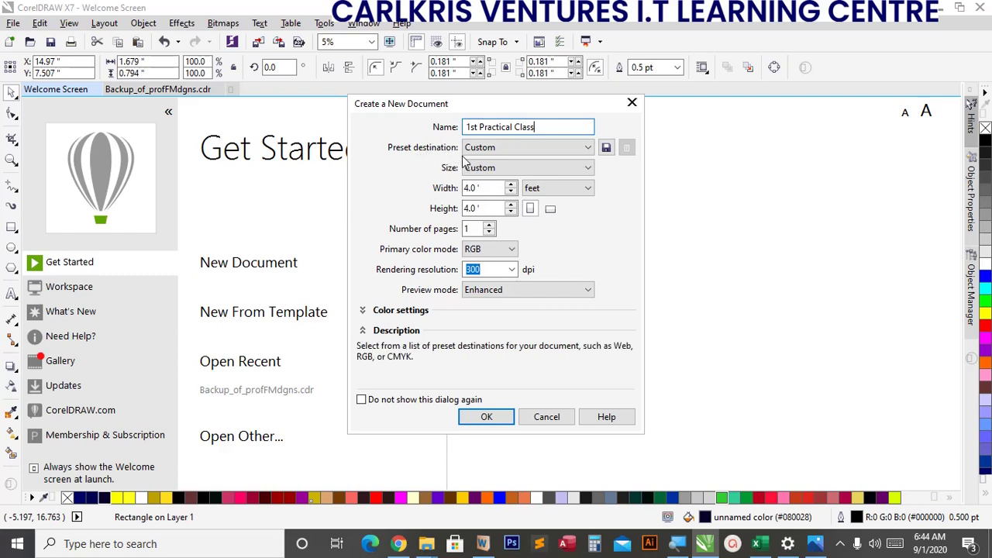
left_click(513, 149)
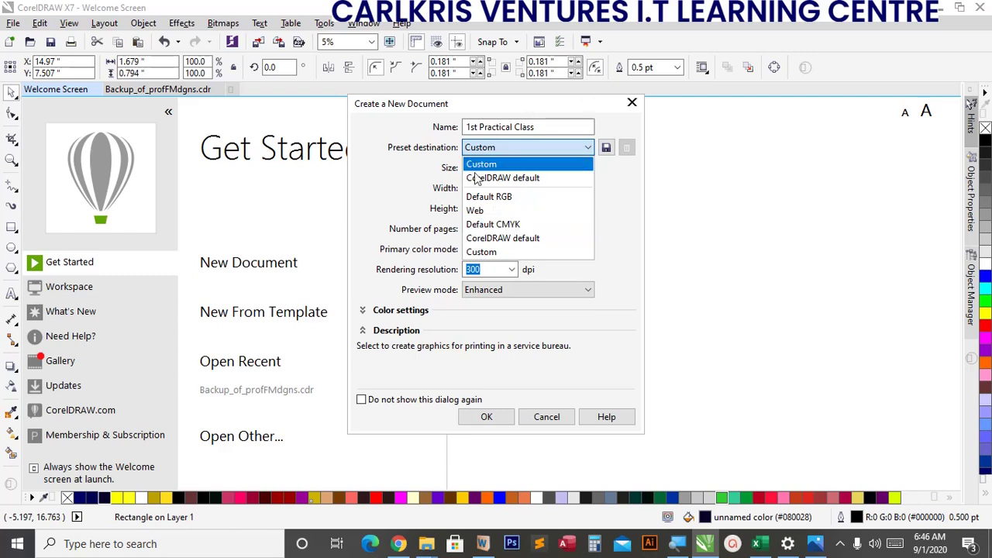
left_click(487, 198)
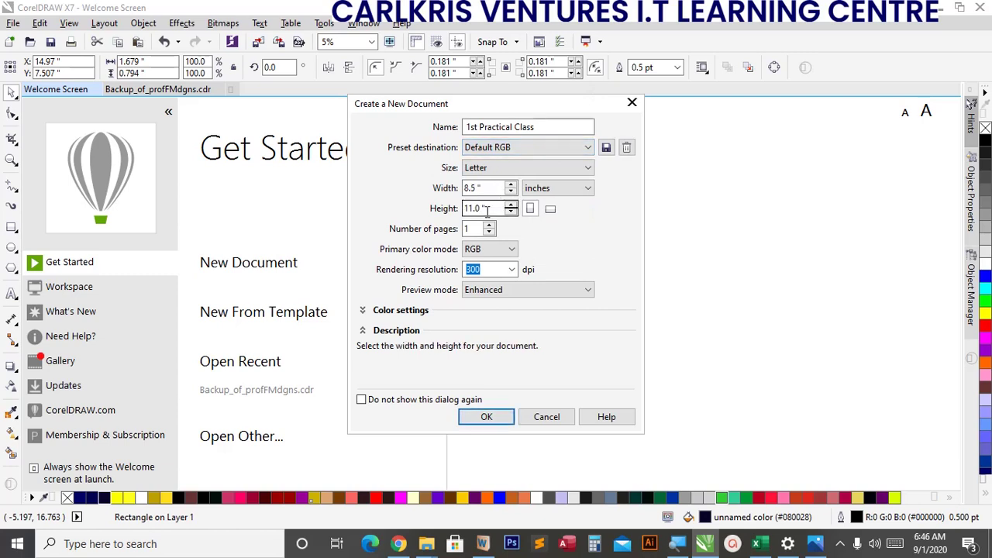
Set the new document's page size to A4 and its measurement unit to inches.
left_click(479, 169)
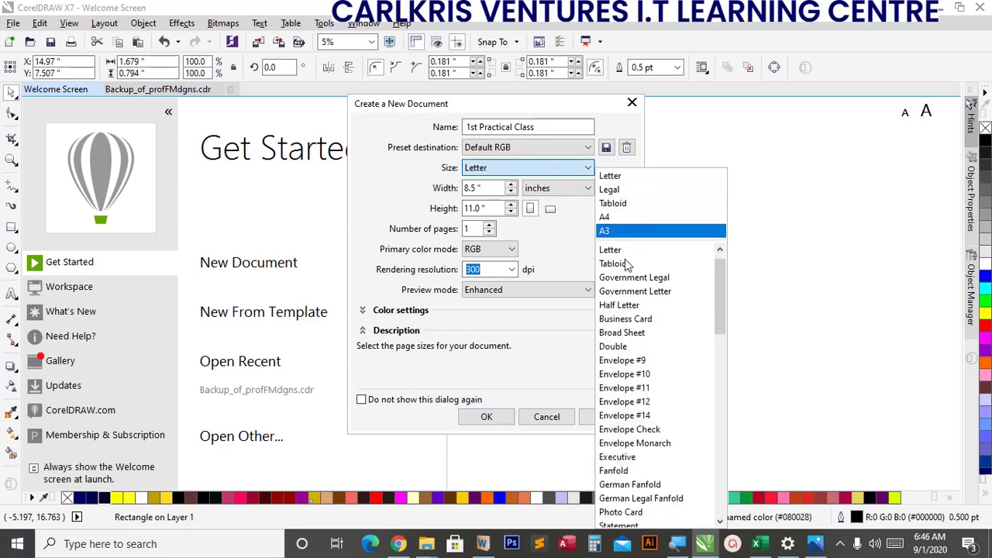
mouse_move(717, 284)
left_mouse_down()
mouse_move(713, 433)
mouse_move(718, 281)
left_mouse_up()
scroll(713, 433, "down", 1)
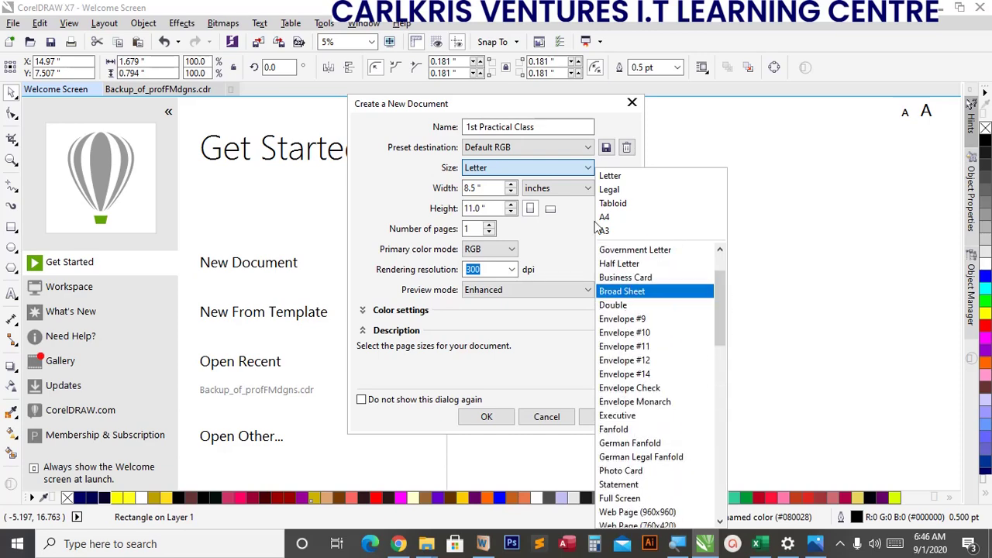
left_click(603, 218)
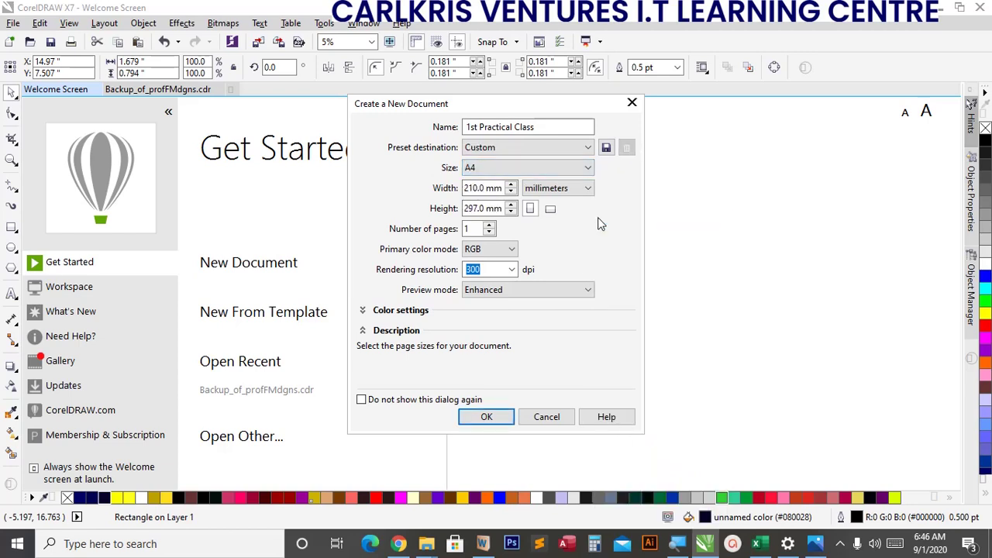
left_click(542, 191)
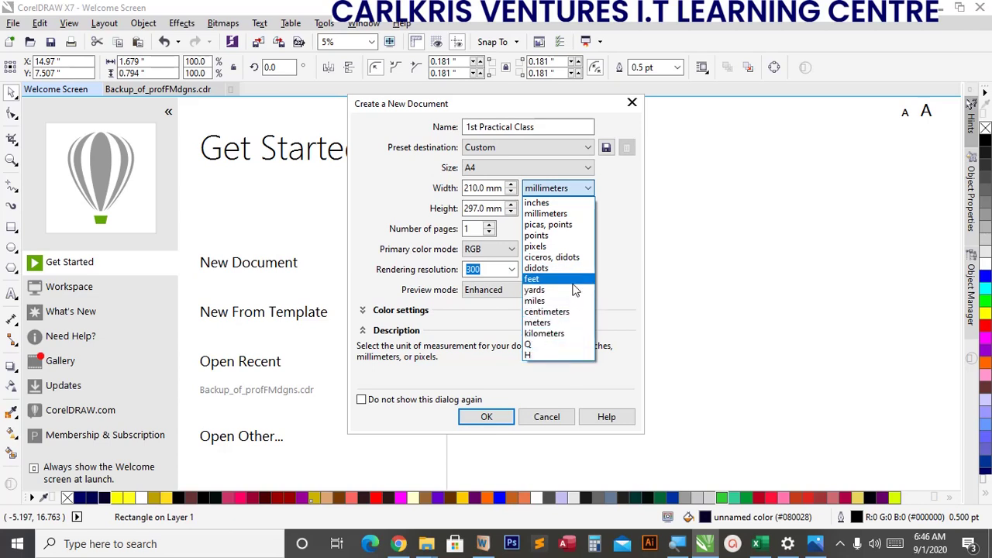
left_click(537, 203)
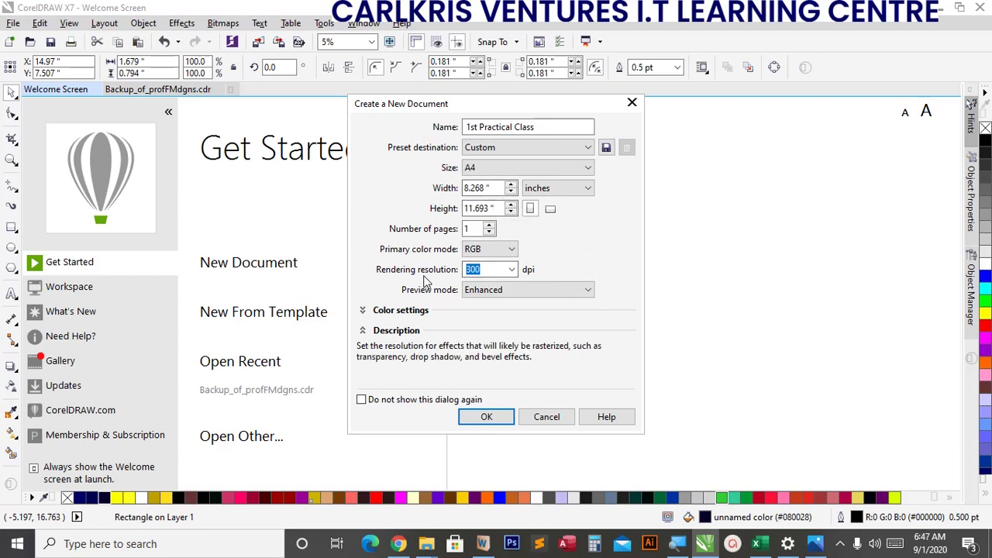
left_click(510, 270)
left_click(511, 273)
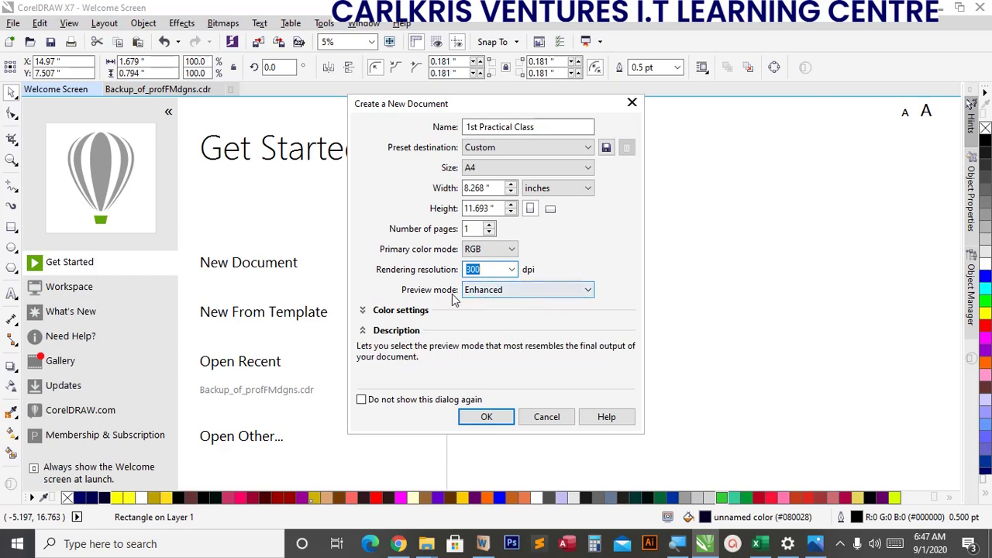
left_click(481, 294)
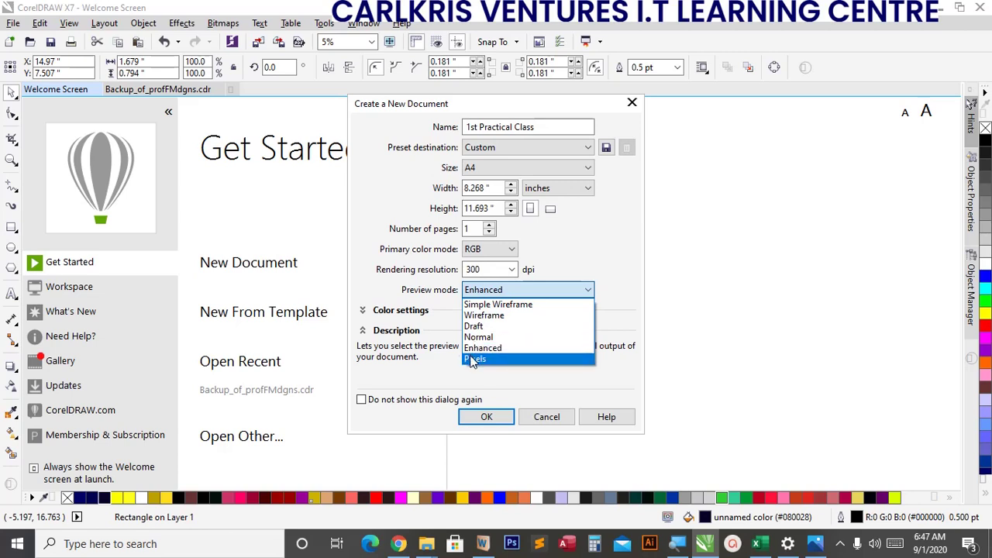
left_click(541, 255)
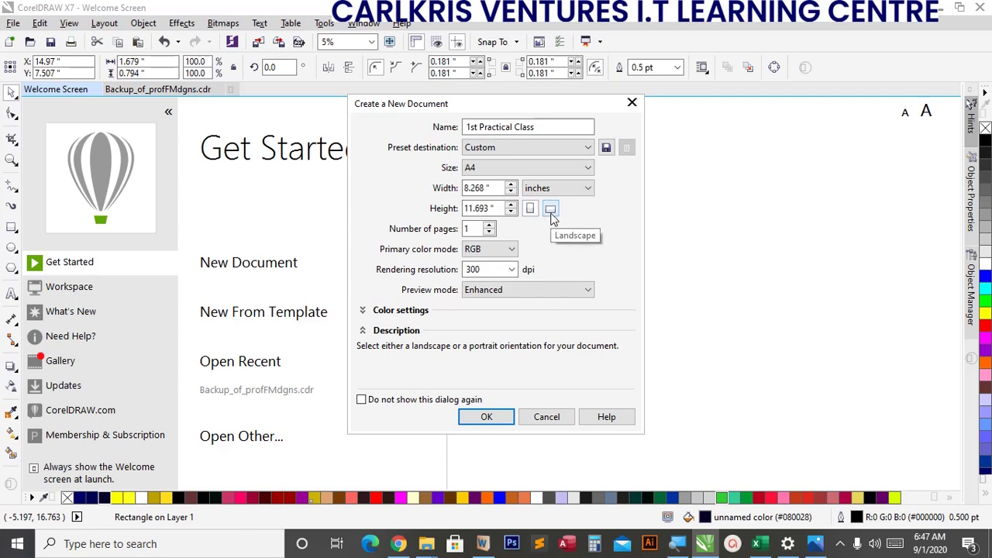
Set the page orientation to landscape and create the document.
left_click(550, 210)
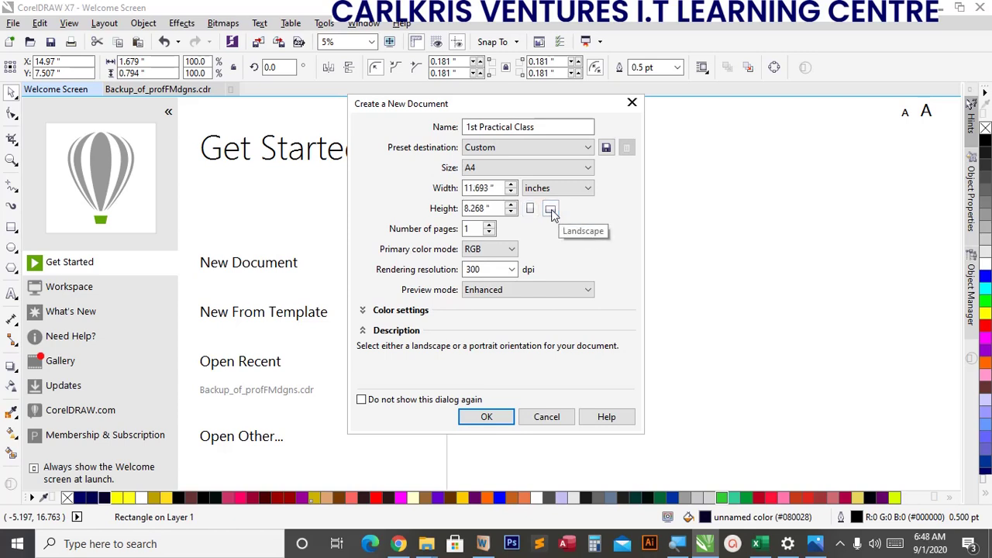
left_click(492, 418)
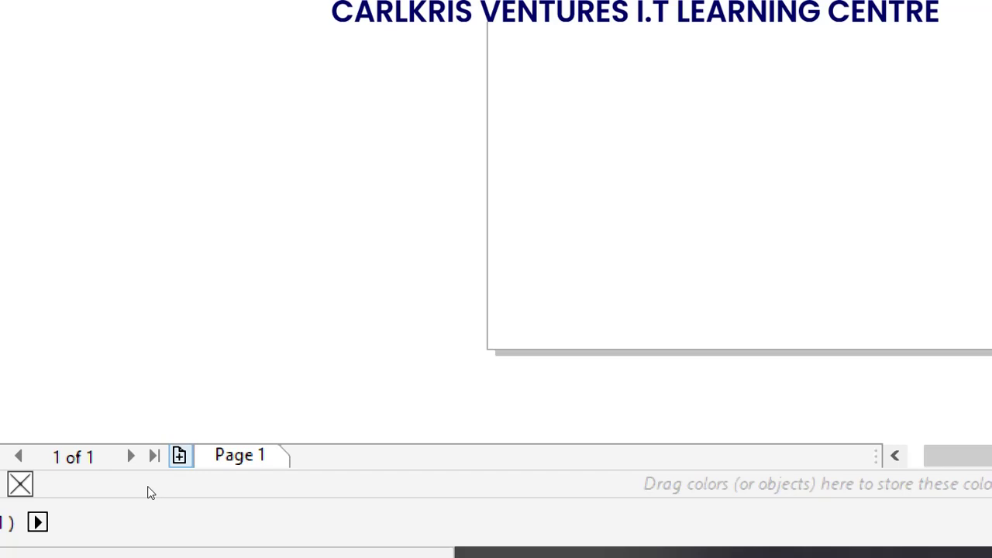
Add a second page to the document and rename page 1 to "Shapes".
left_click(179, 455)
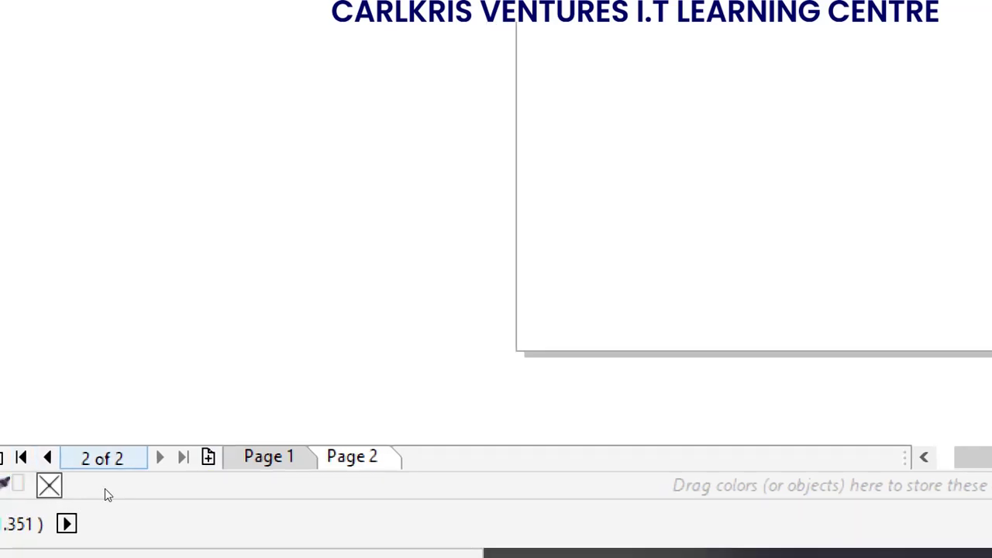
key("Page_Up")
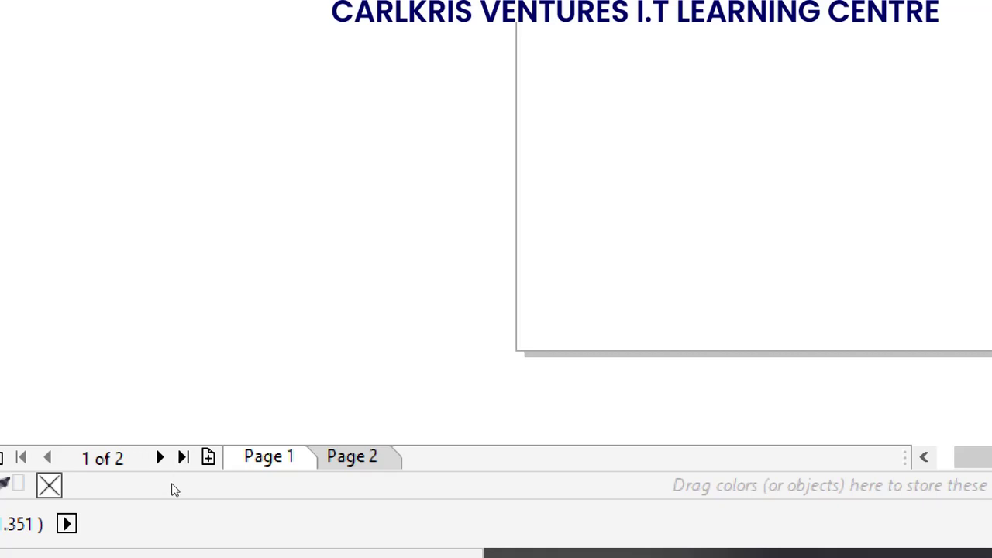
right_click(258, 457)
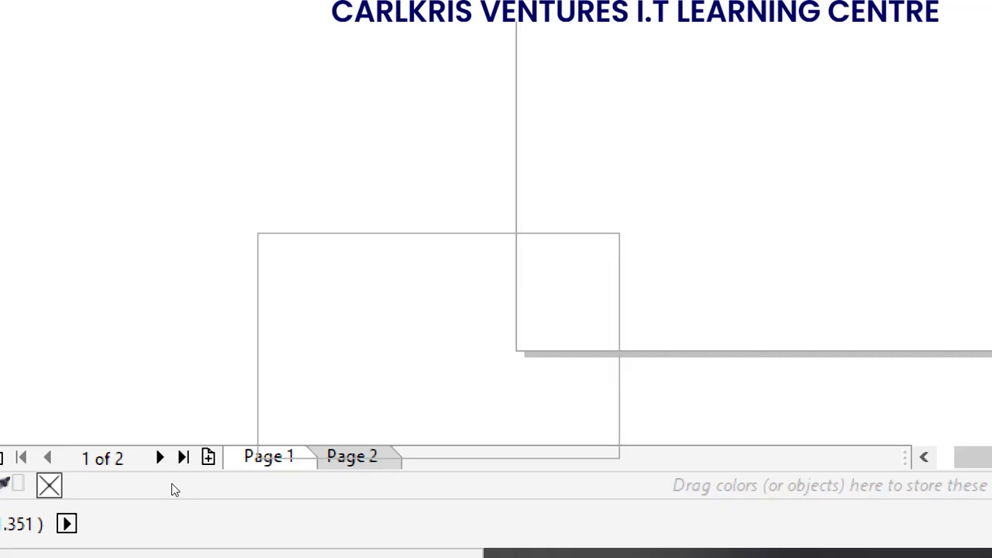
key("Up")
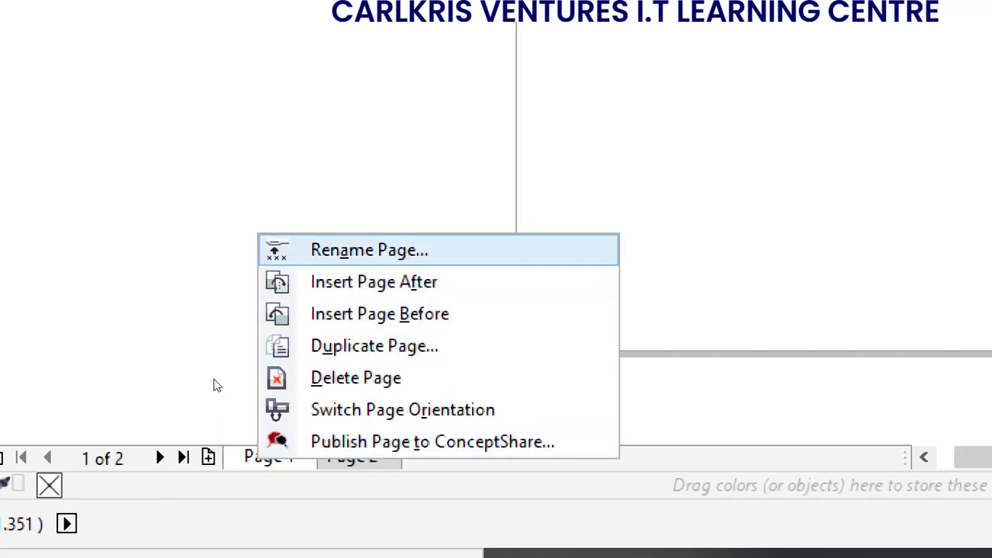
key("Return")
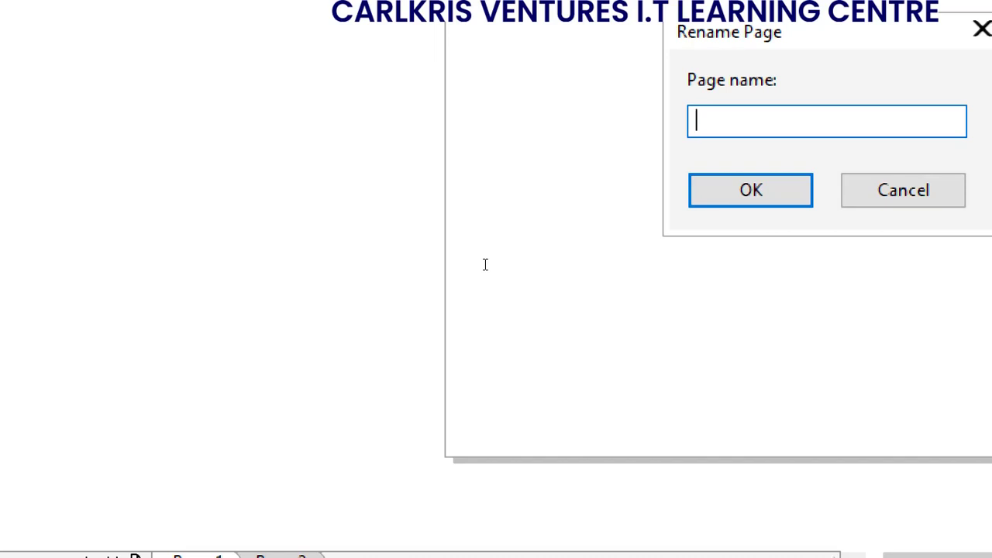
type("Shapes")
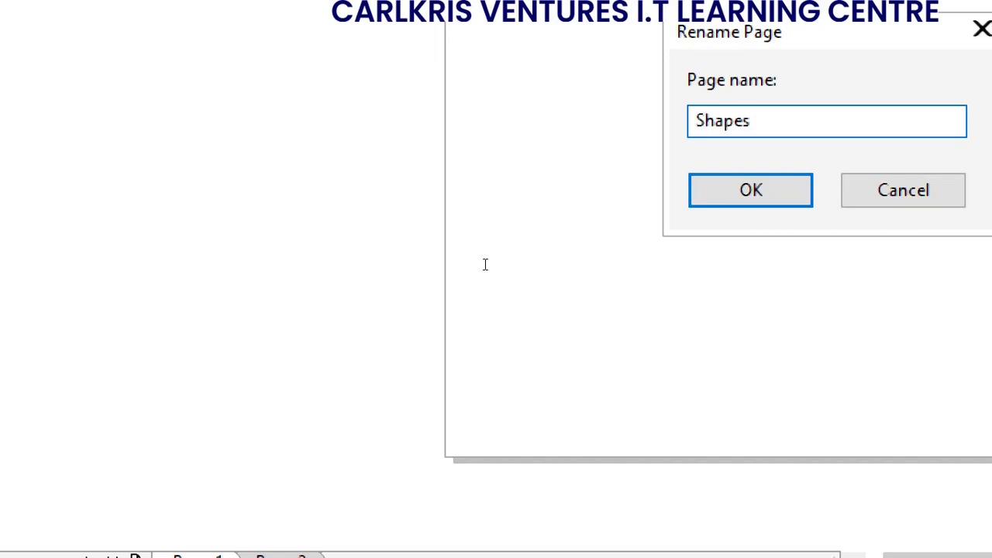
key("Return")
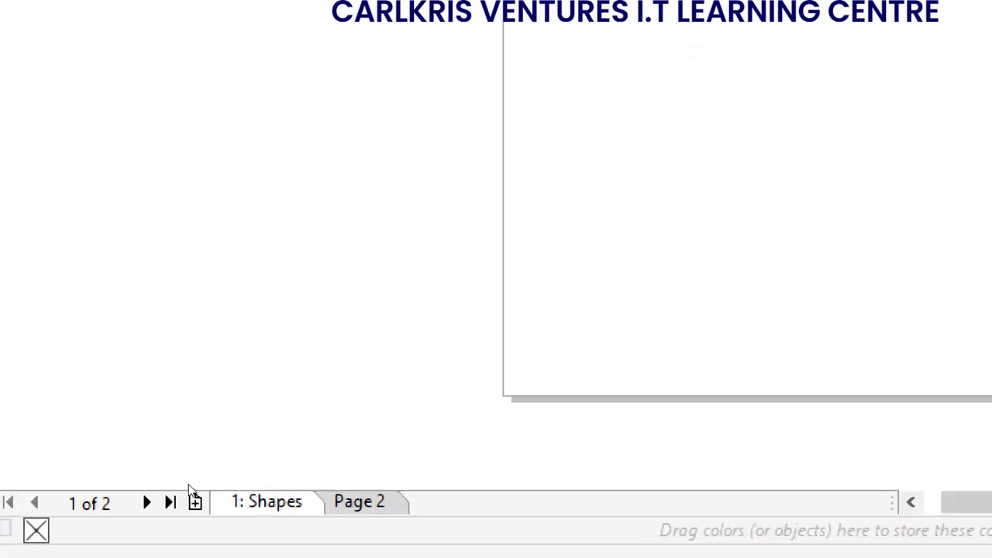
Look through the page commands available for the Shapes page, such as inserting, duplicating, deleting and switching orientation.
right_click(191, 487)
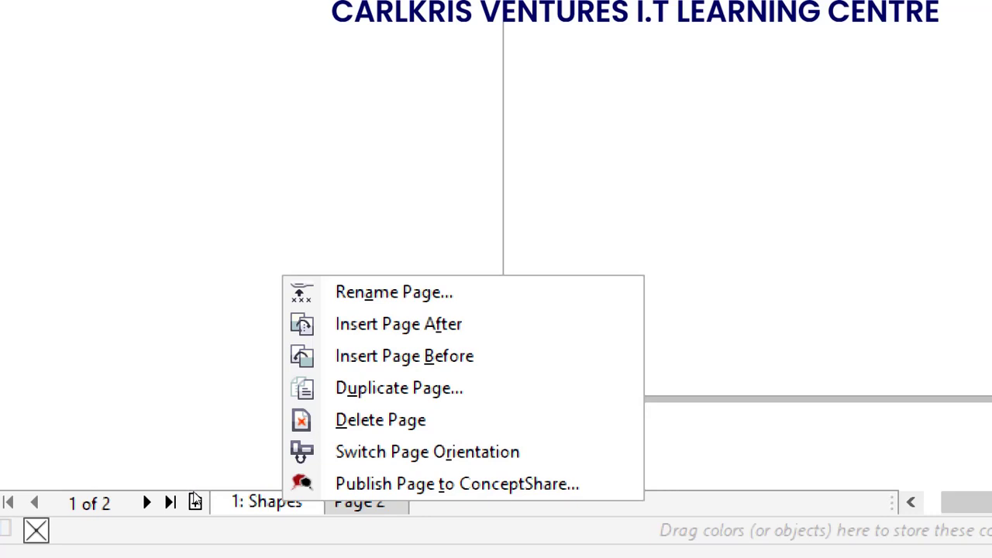
key("Up")
key("Up")
key("Up")
key("Up")
key("Up")
key("Up")
key("Up")
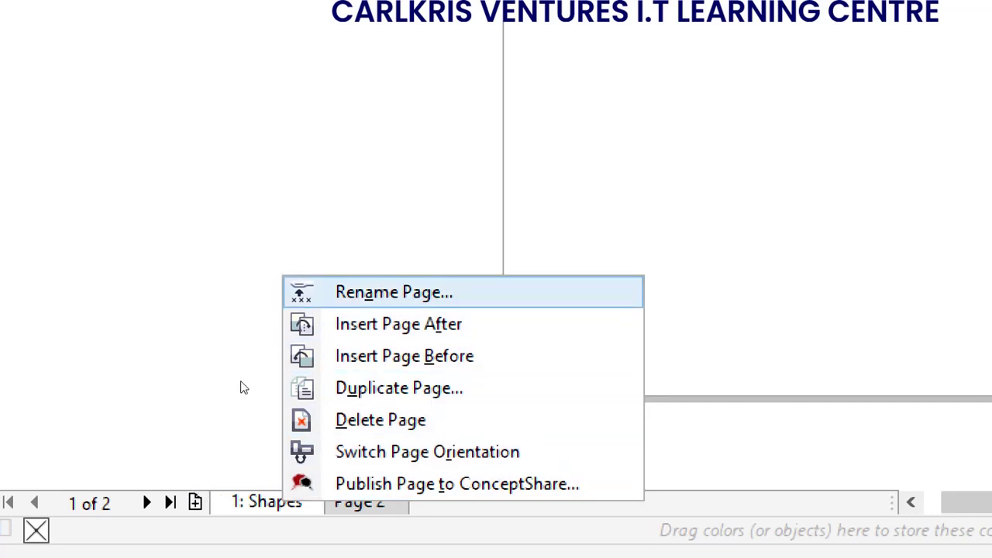
key("Down")
key("Down")
key("Down")
key("Up")
key("Up")
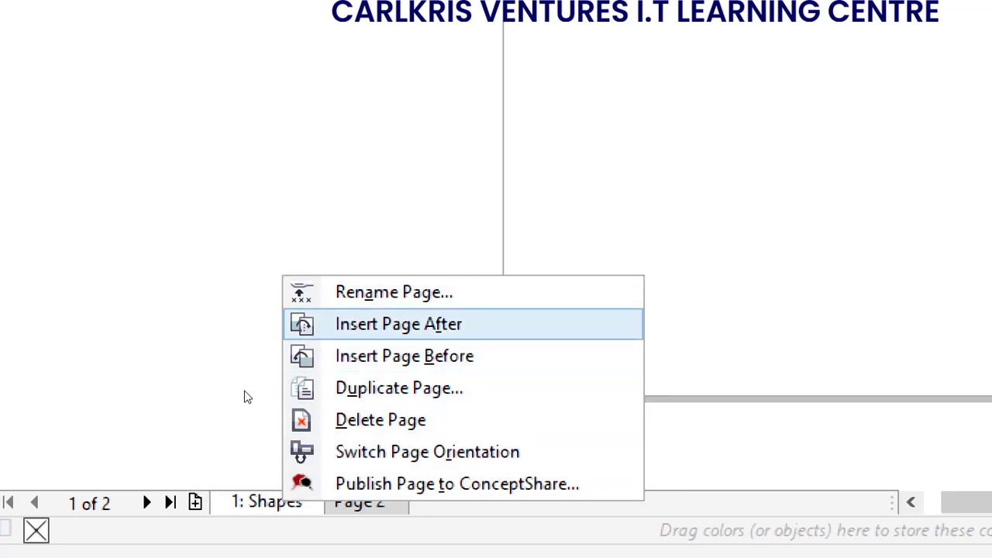
key("Down")
key("Down")
key("Down")
key("Down")
key("Down")
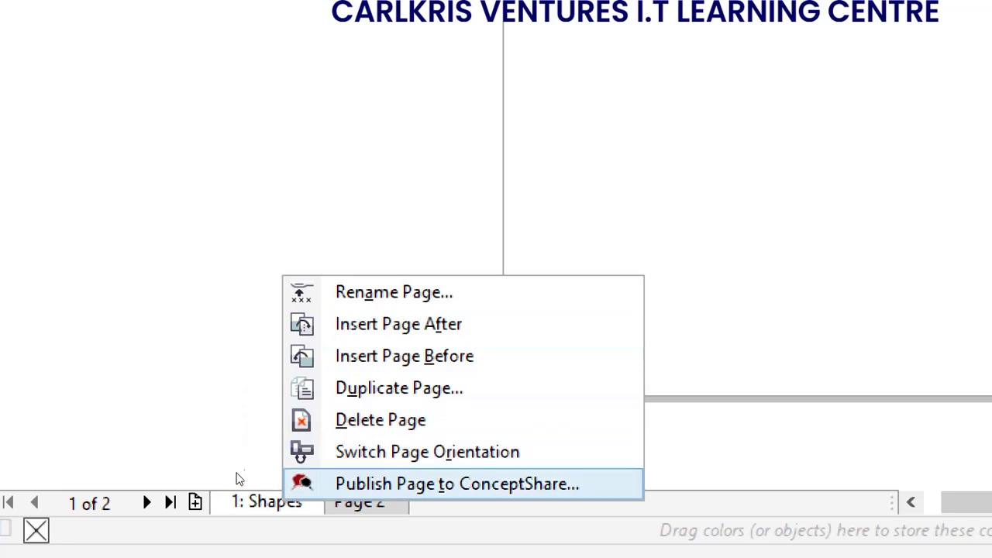
key("Up")
key("Up")
key("Up")
key("Up")
key("Up")
key("Down")
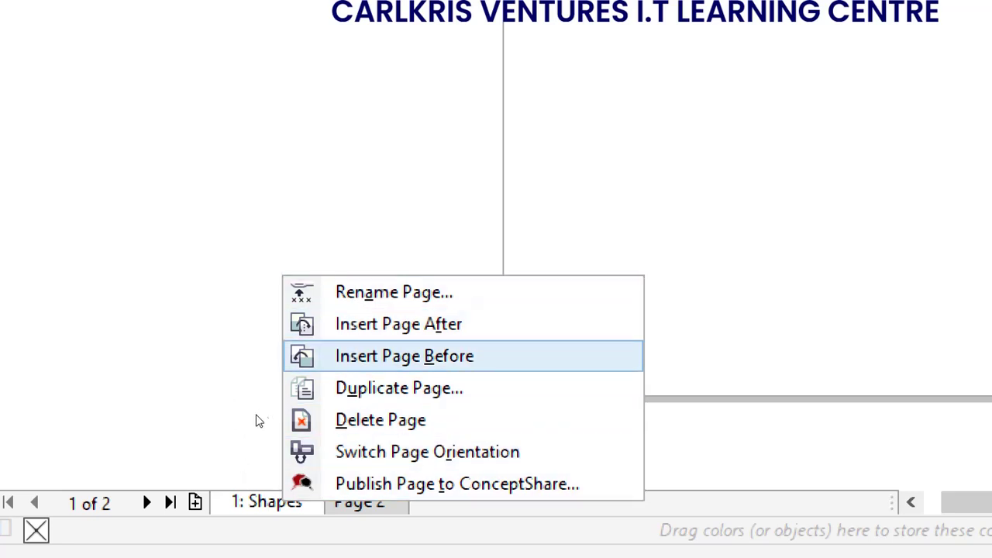
key("Down")
key("Down")
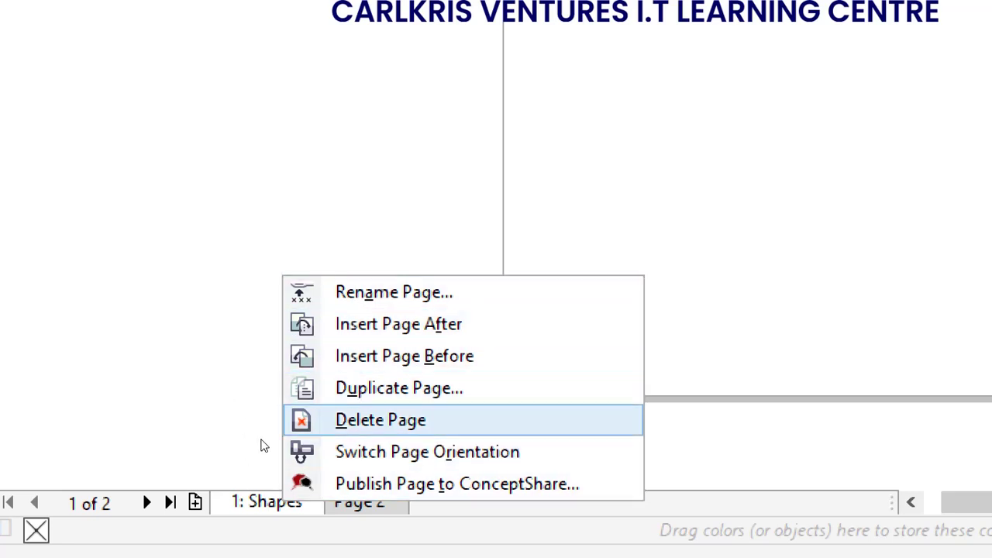
key("Down")
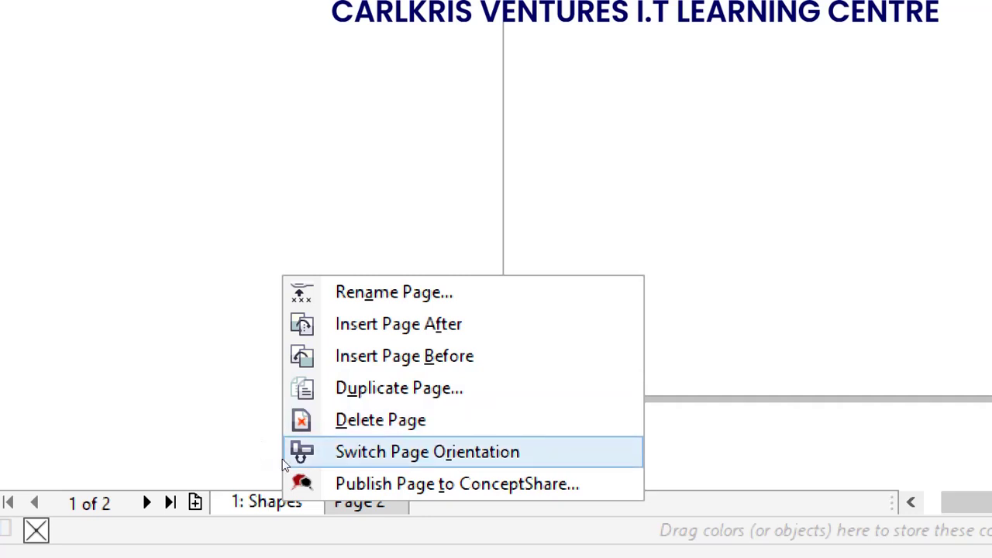
key("Down")
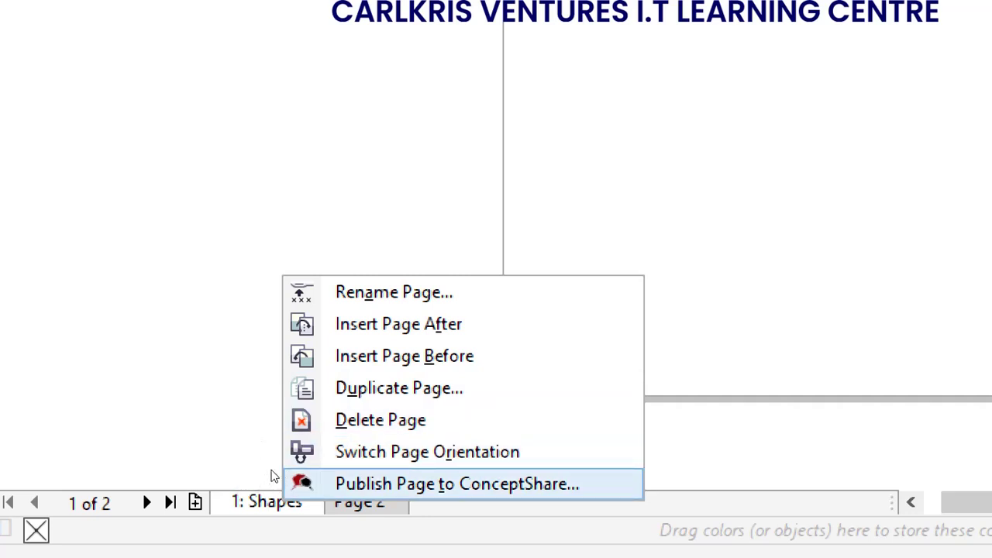
key("Up")
key("Down")
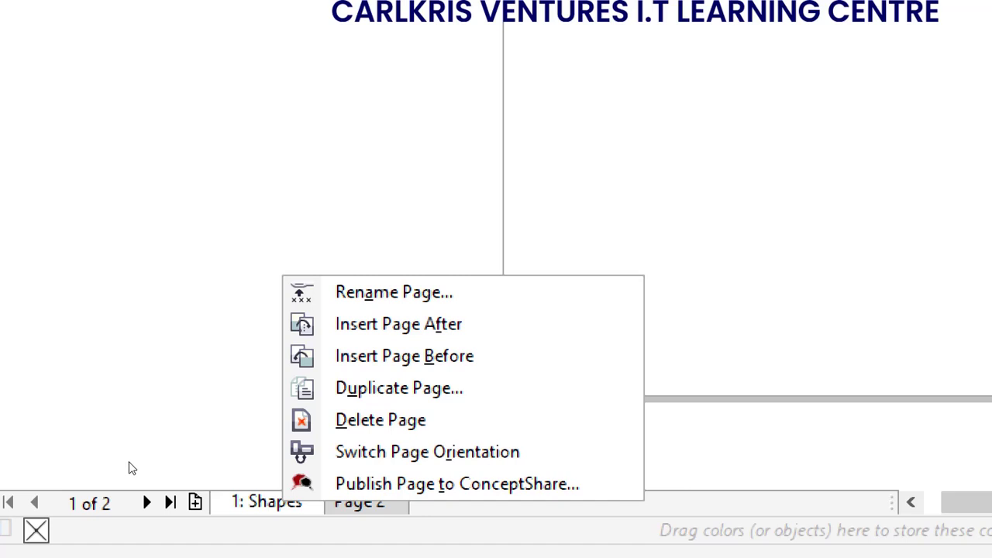
key("Escape")
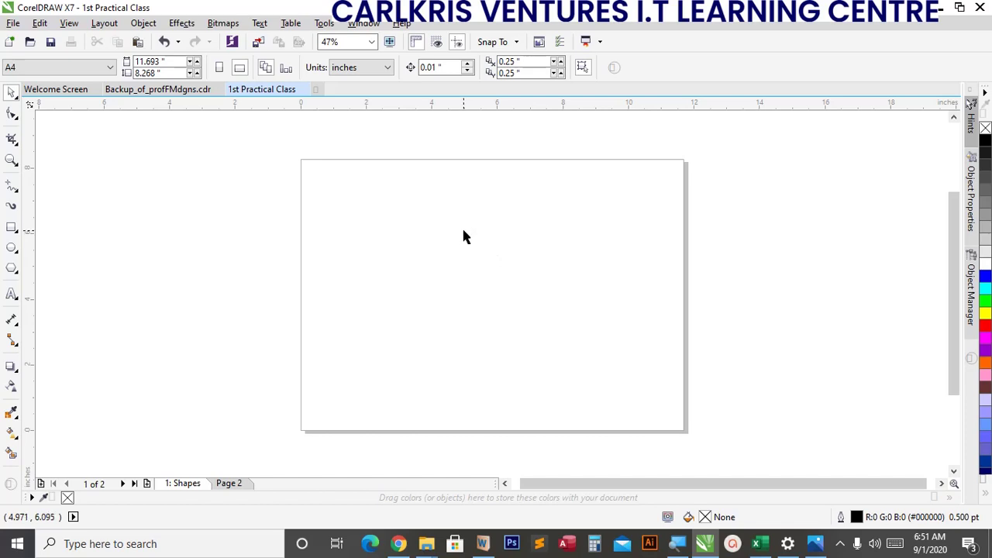
Switch the document's page orientation to portrait.
left_click(219, 68)
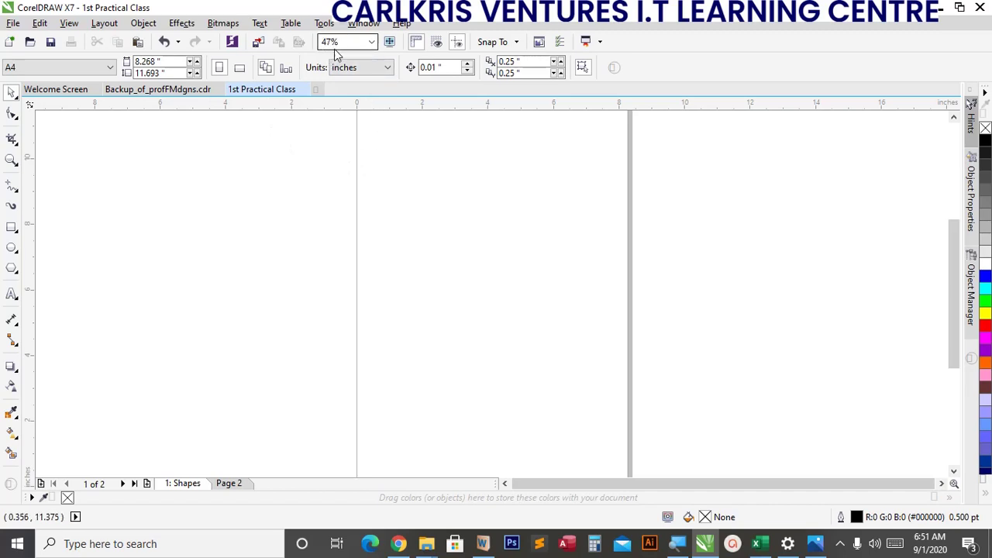
Limit page size changes to the current page only and set page 2's size to DL.
left_click(372, 45)
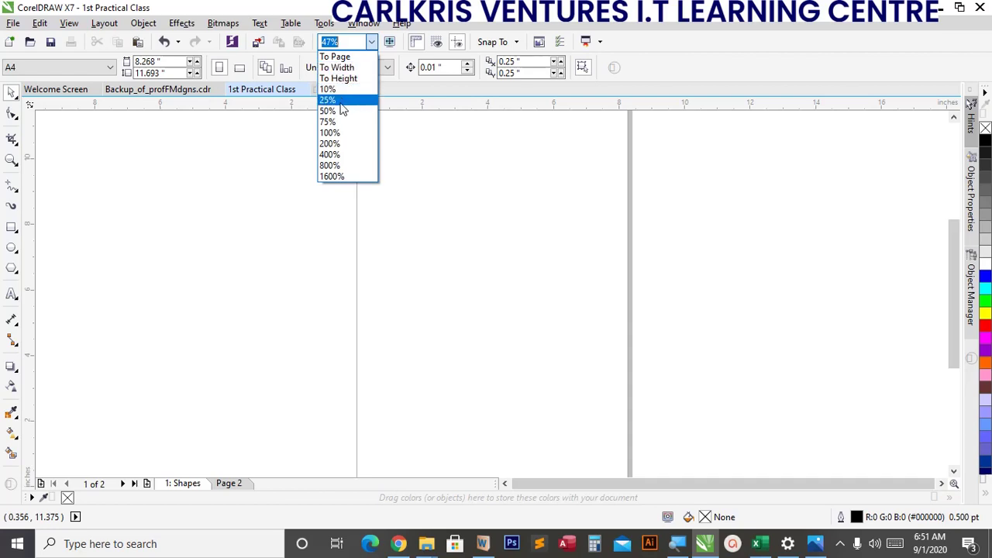
left_click(341, 58)
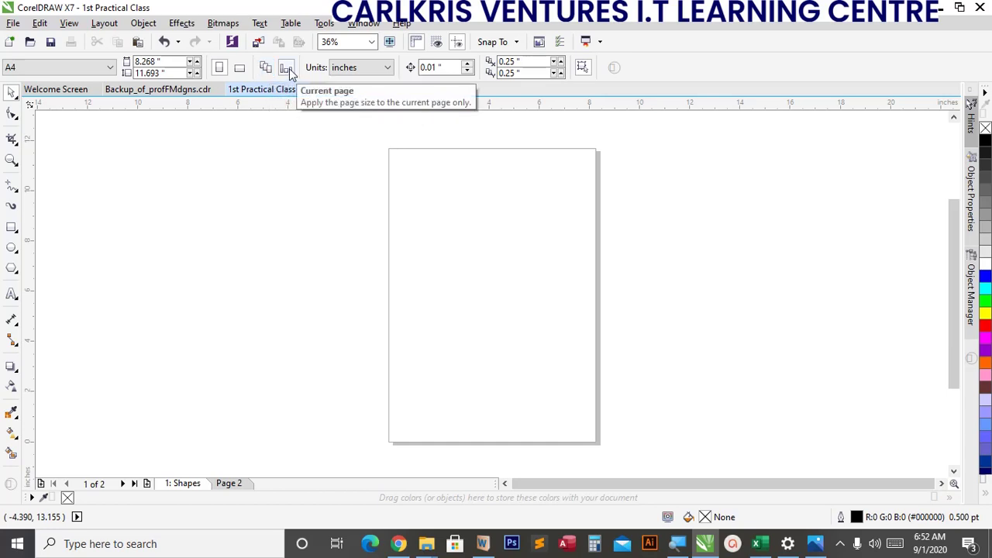
left_click(230, 483)
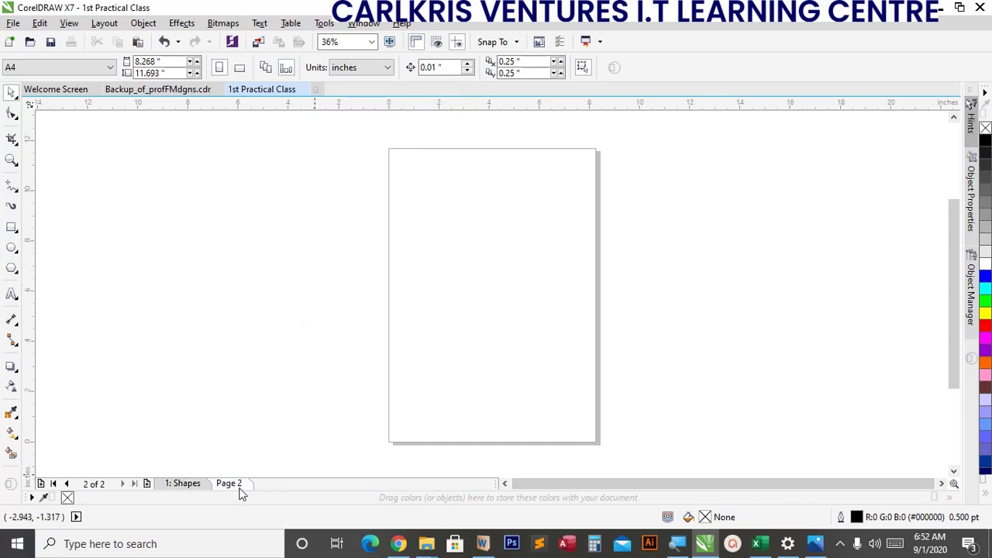
left_click(83, 69)
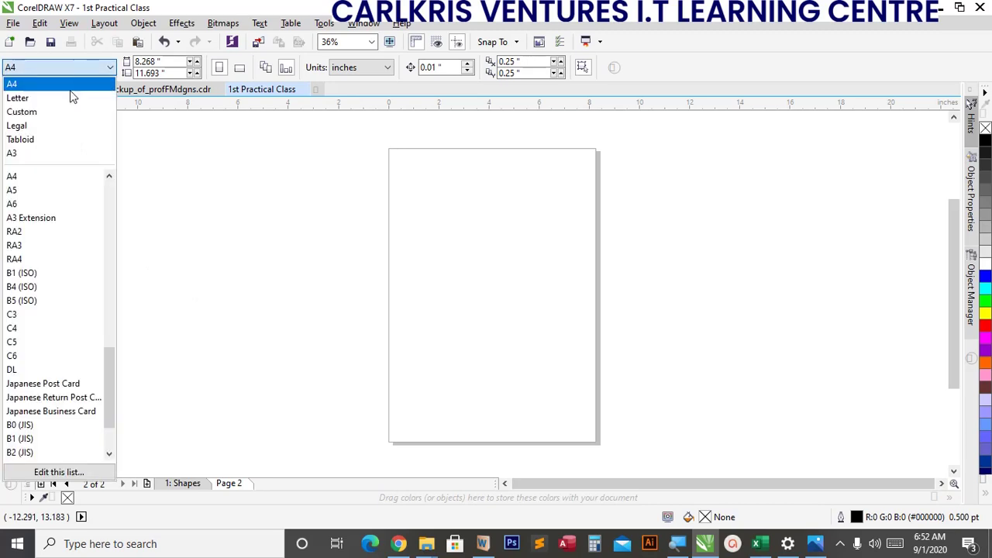
left_click(31, 373)
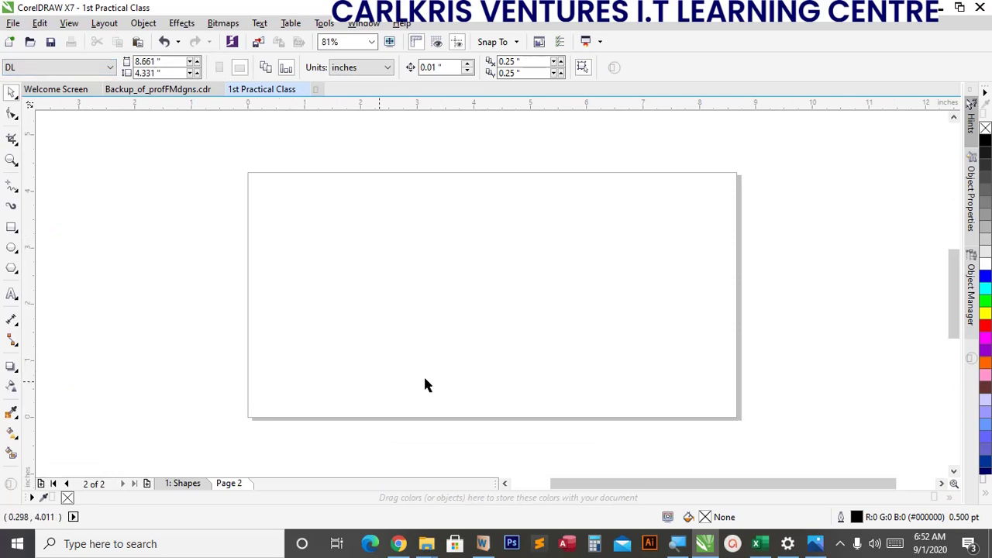
Write the artistic text "a4" beside the page on the Shapes page and enlarge it to about 388 pt.
left_click(179, 485)
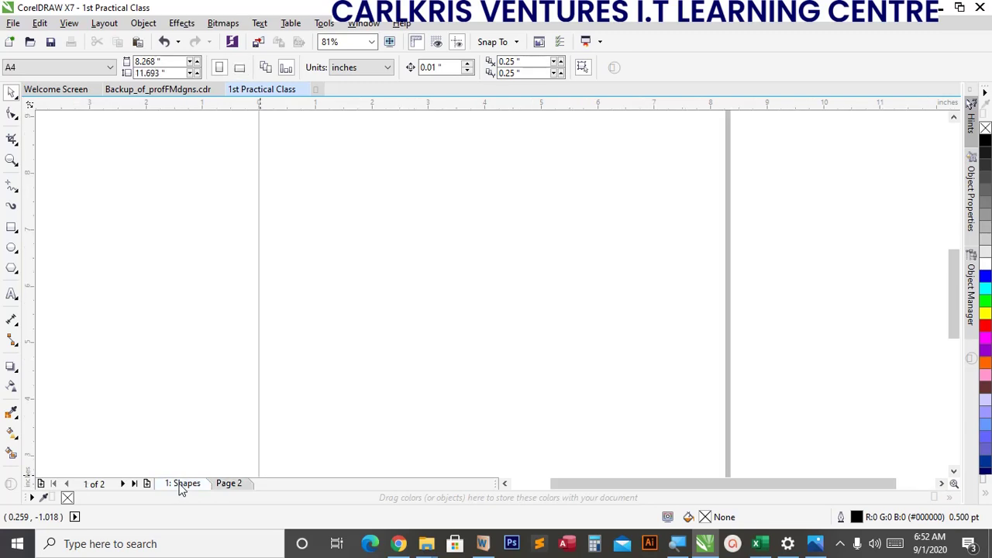
left_click(373, 42)
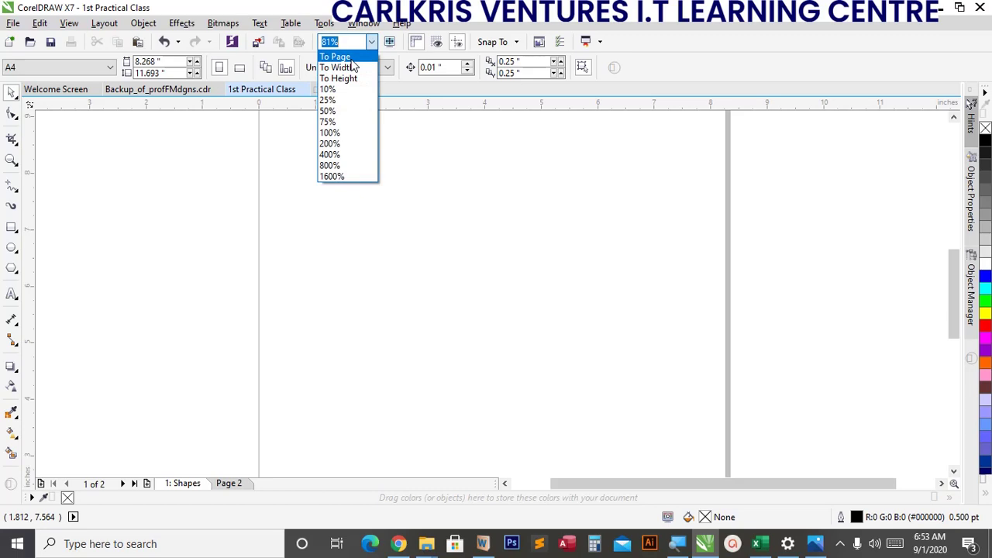
left_click(351, 58)
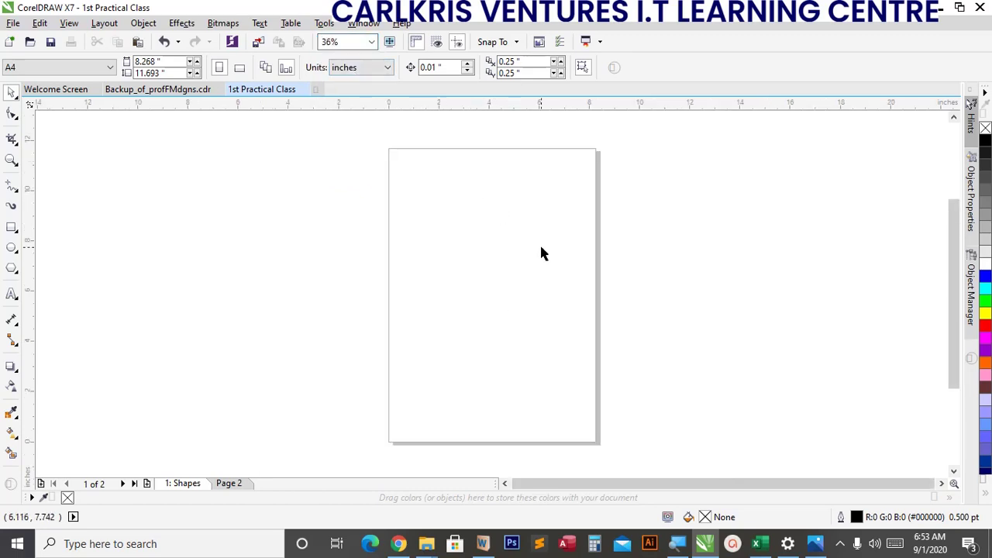
left_click(12, 294)
left_click(284, 269)
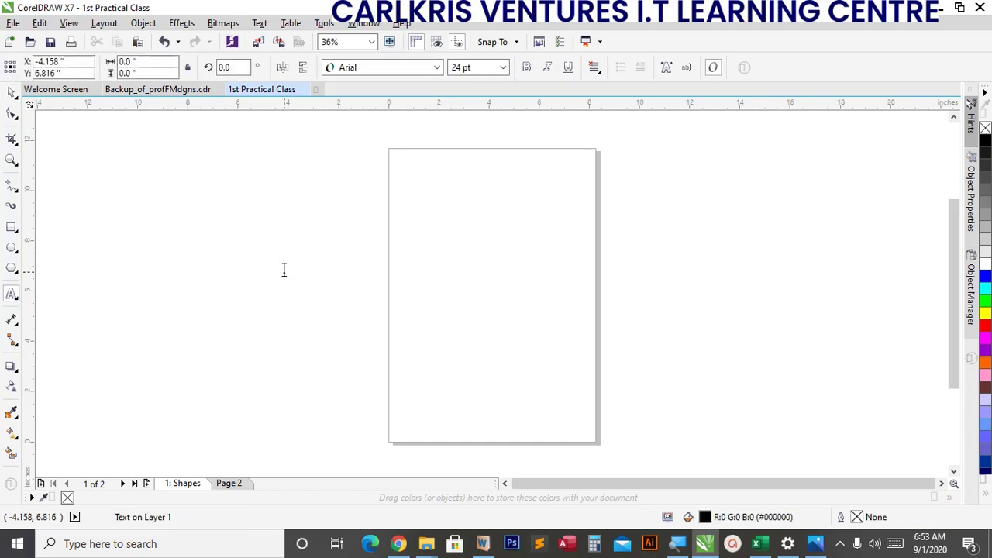
type("a4")
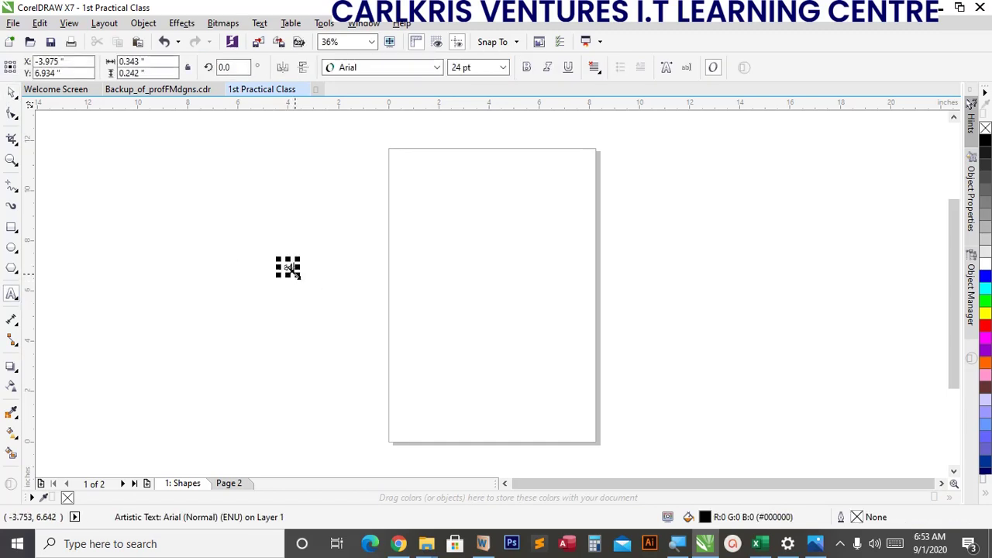
left_click_drag(295, 275, 468, 368)
Change the text's lowercase letter to a capital so it reads "A4", and move it onto the middle of the page.
left_click_drag(375, 349, 310, 342)
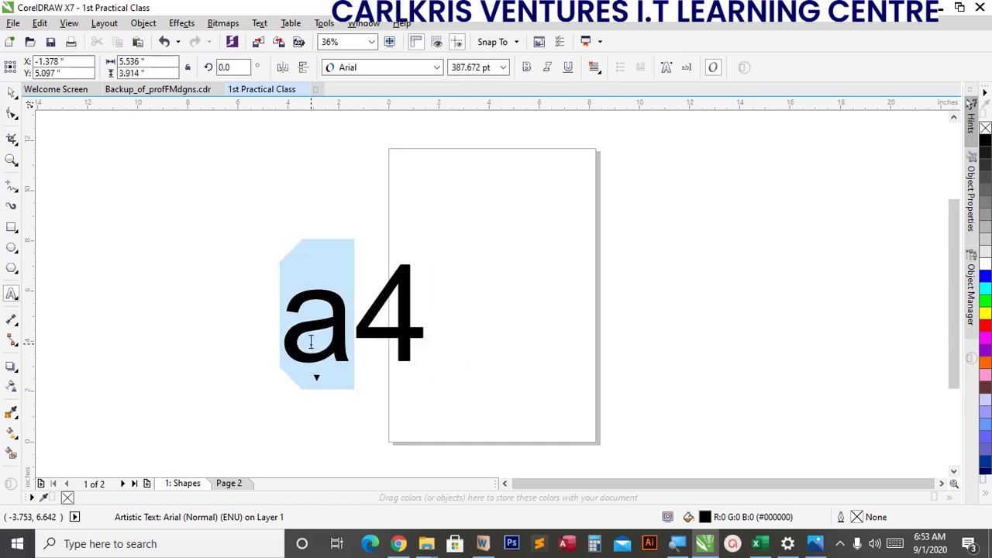
type("A")
left_click(12, 93)
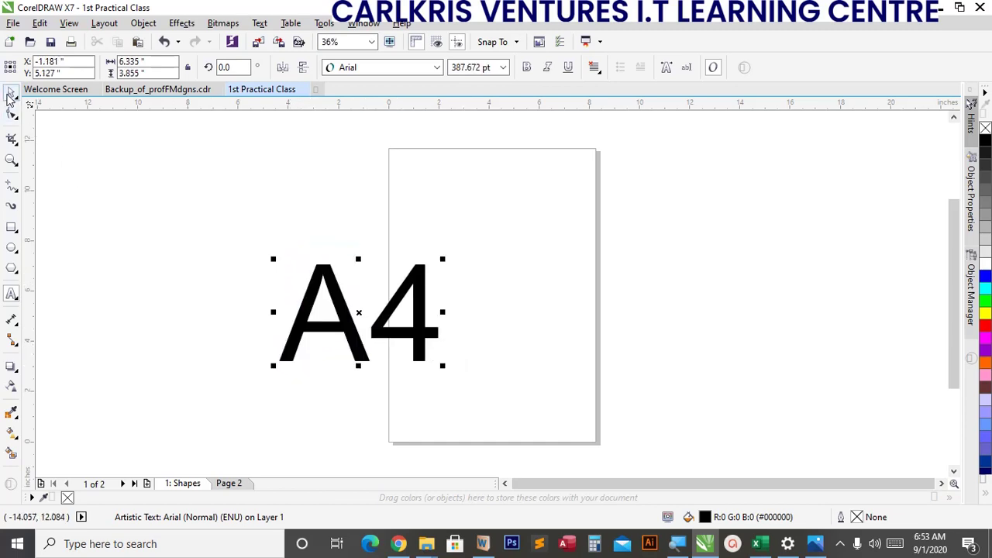
left_click_drag(394, 331, 524, 286)
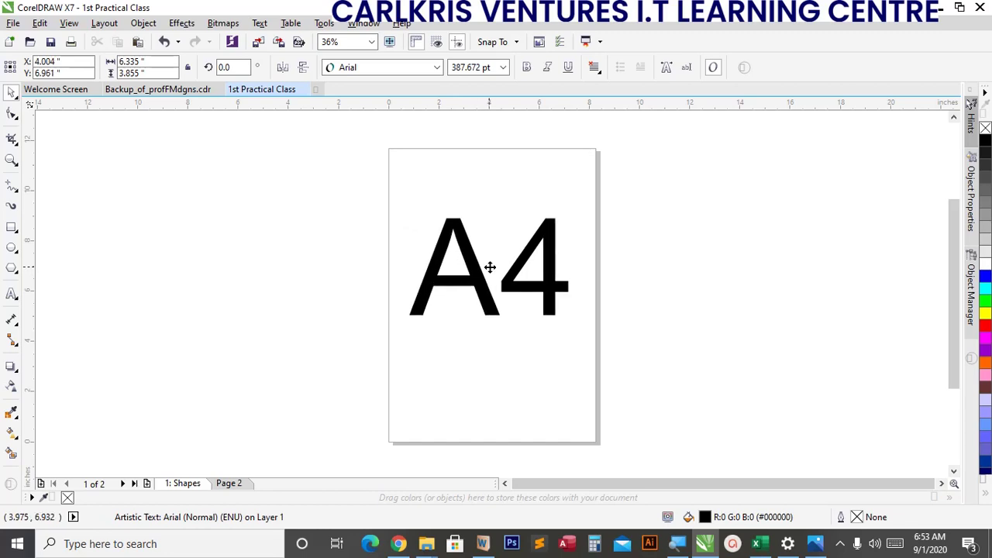
Add the artistic text "DL" on page 2, enlarged to about 113 pt, and place it in the middle of the page.
left_click(229, 483)
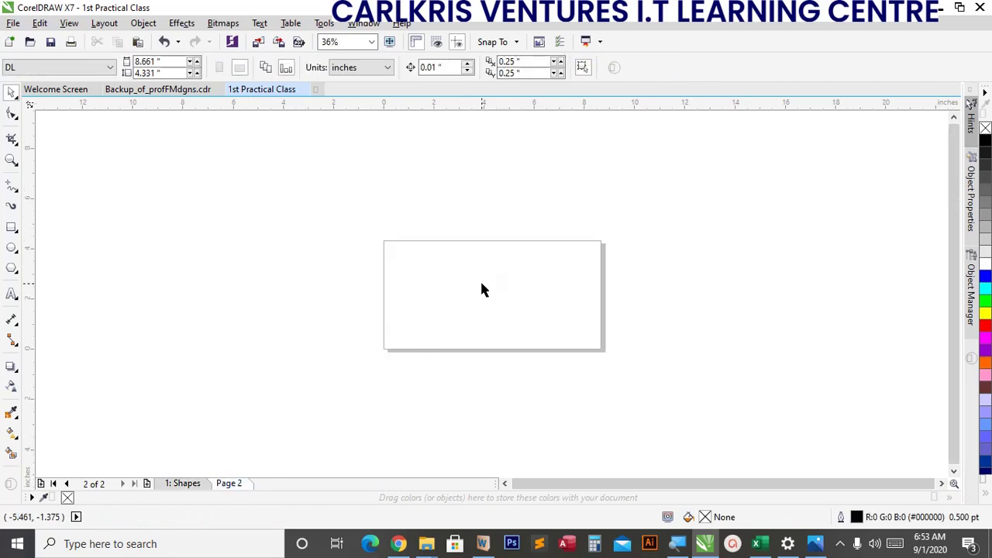
left_click(12, 296)
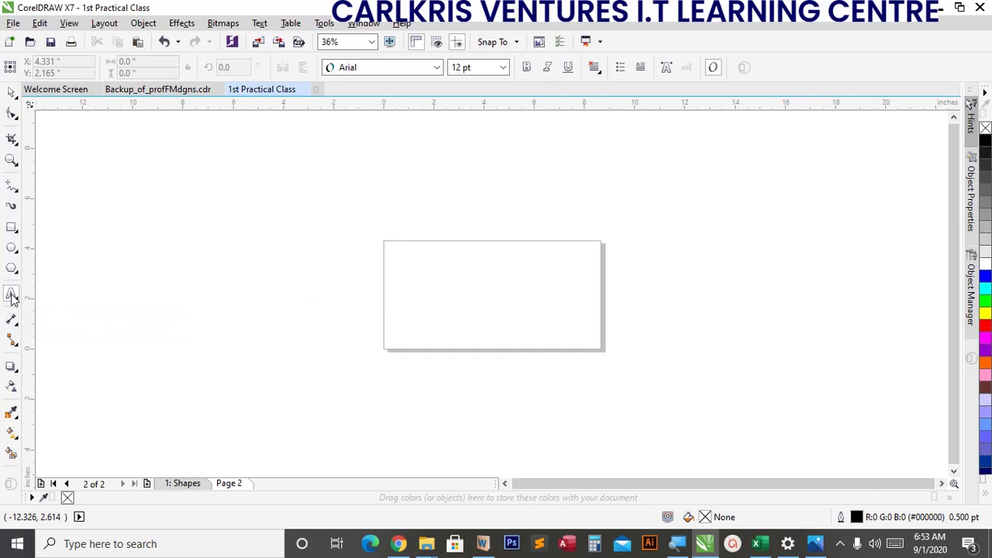
left_click(271, 246)
type("Dr")
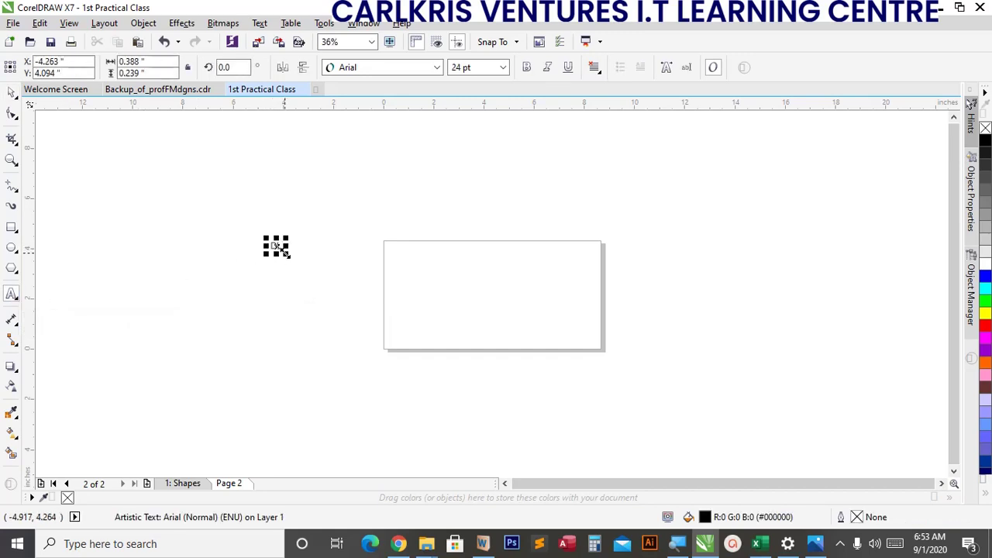
left_click_drag(285, 252, 321, 288)
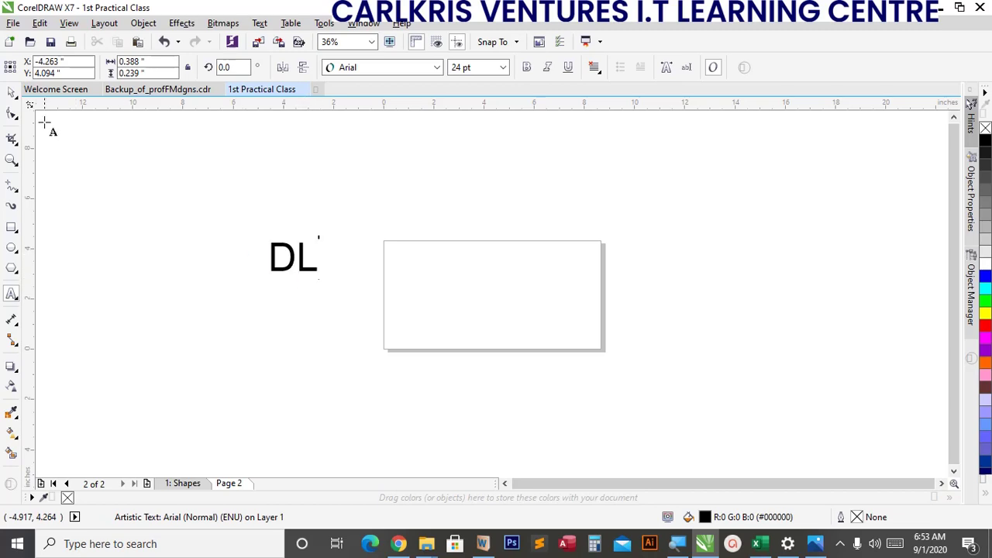
left_click(10, 92)
left_click(271, 260)
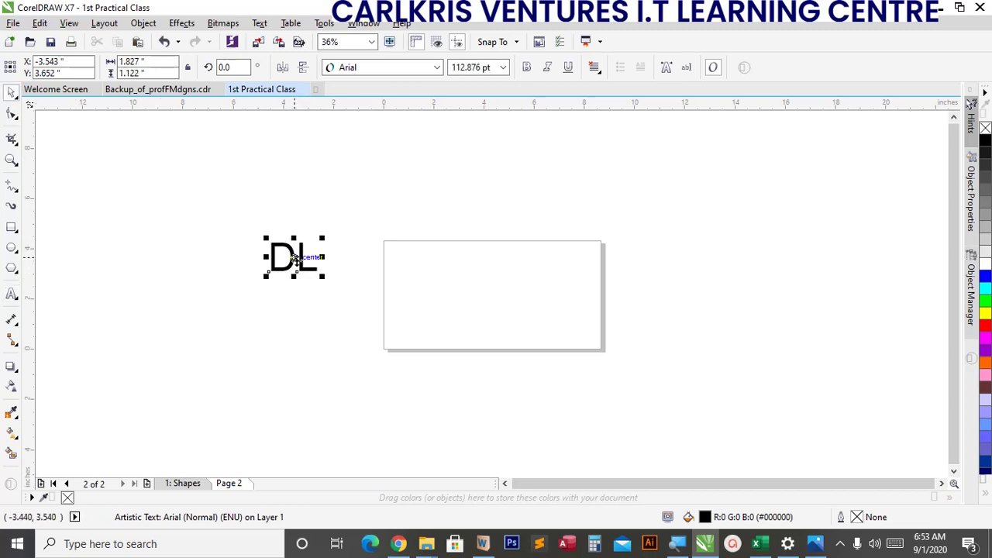
left_click_drag(309, 259, 484, 304)
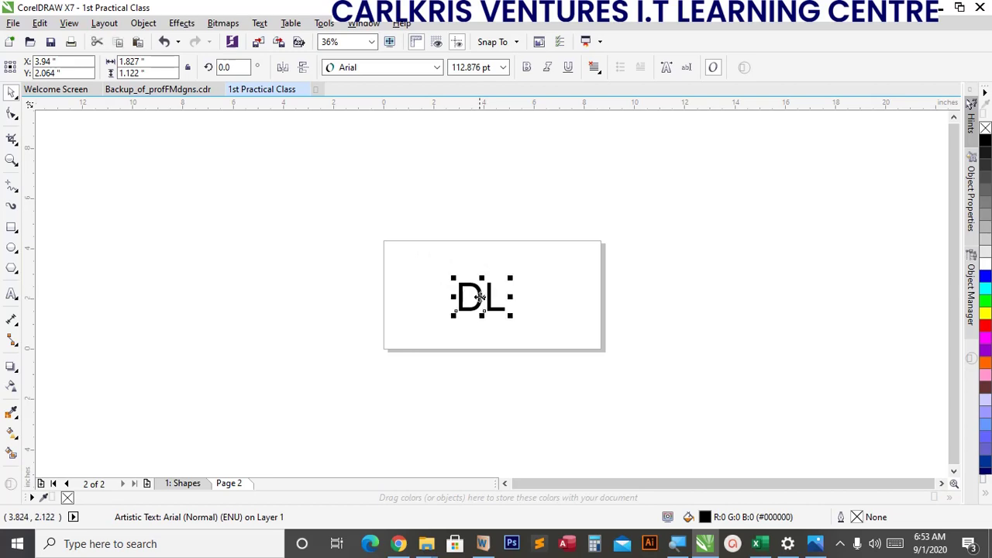
Compare the page sizes of the Shapes page and page 2 by switching back and forth between them.
left_click(183, 483)
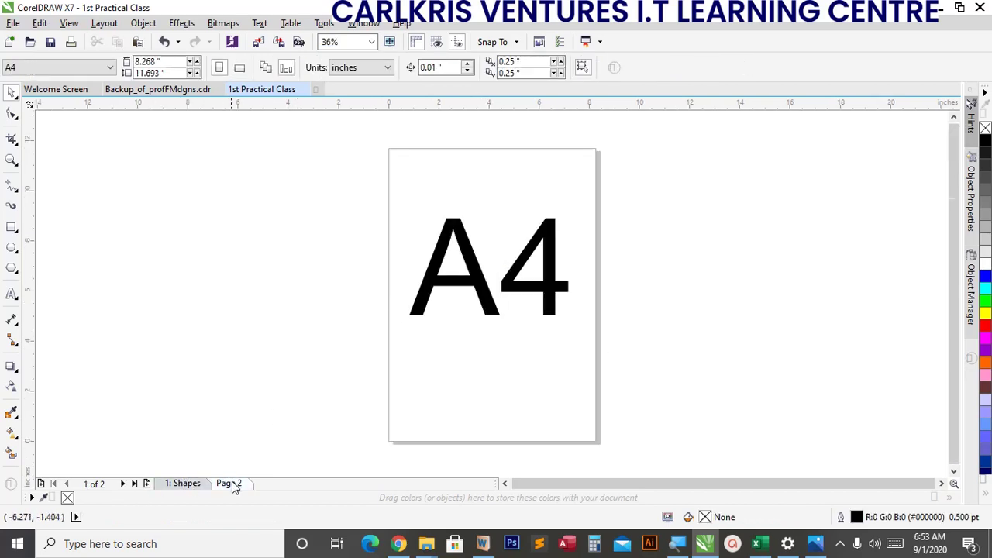
left_click(229, 482)
left_click(178, 488)
left_click(226, 483)
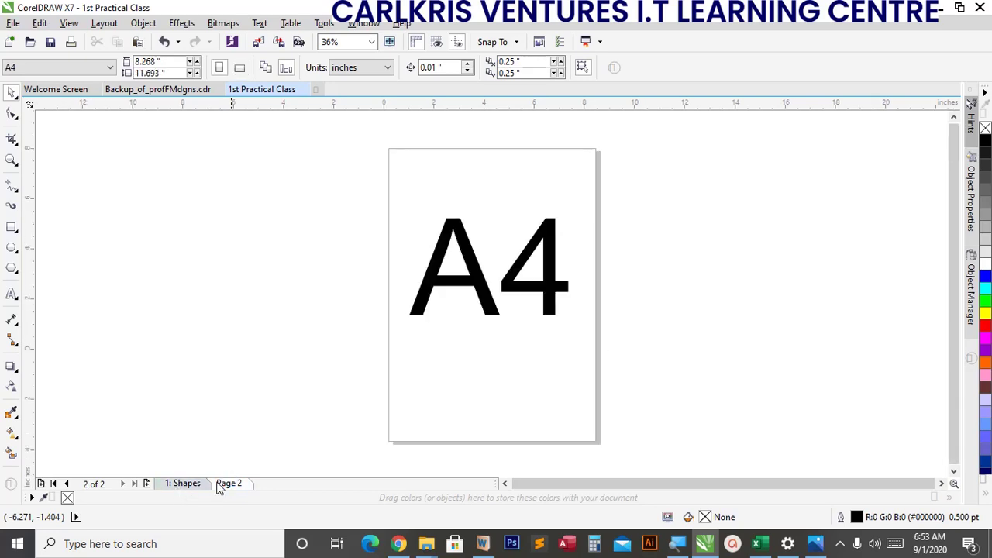
left_click(198, 484)
left_click(237, 485)
left_click(192, 486)
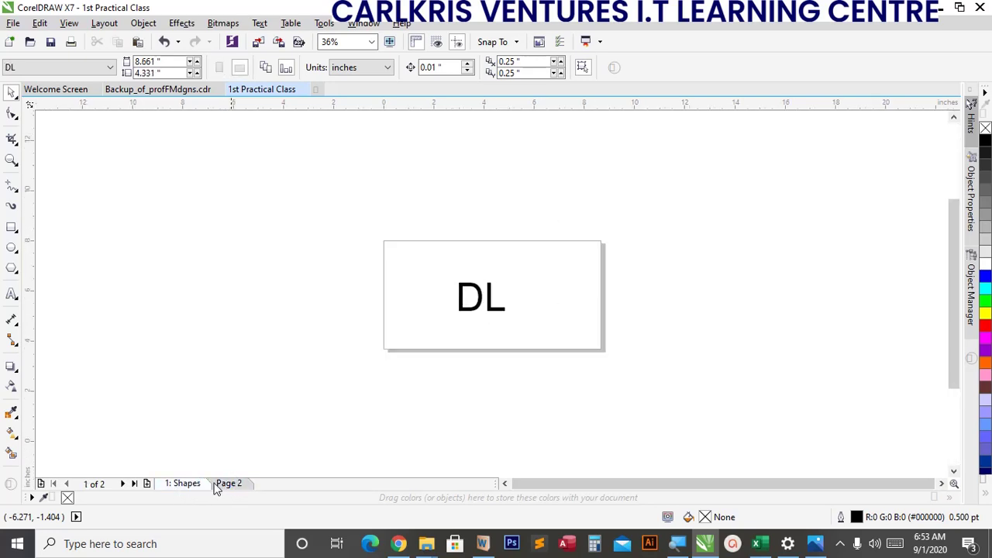
left_click(224, 487)
left_click(196, 484)
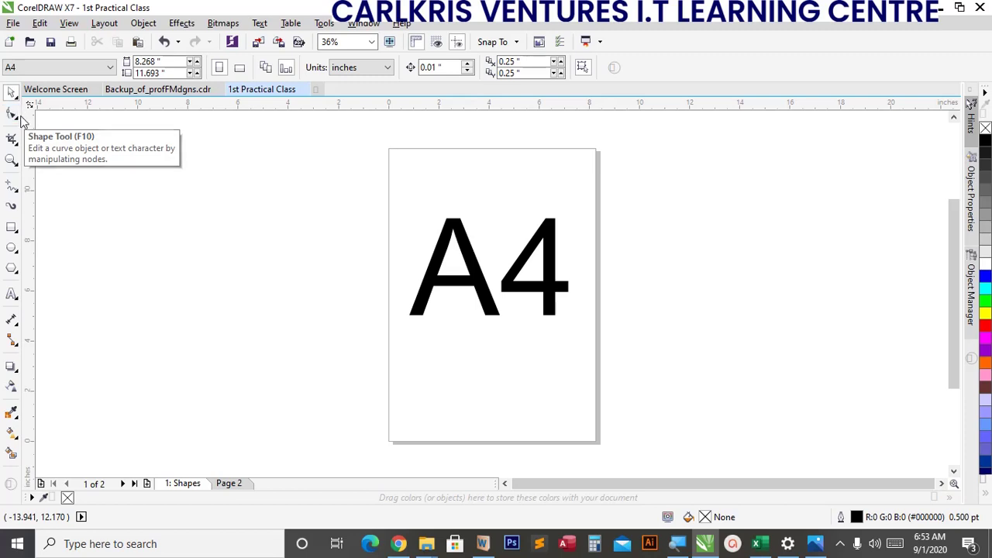
Draw a rectangle about 4.5 by 1.6 inches on the Shapes page and position it below the A4 text.
left_click(12, 227)
left_click_drag(434, 164, 548, 204)
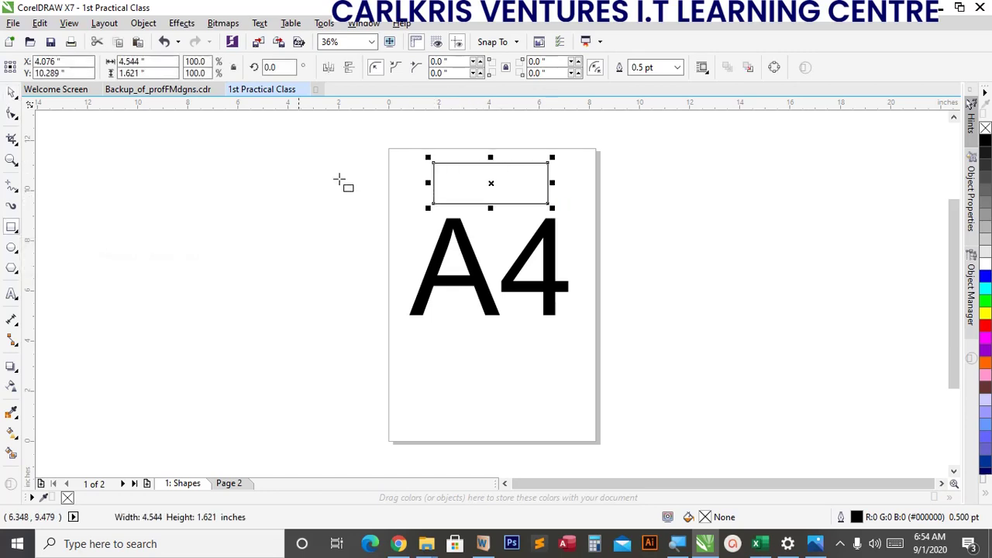
left_click(11, 94)
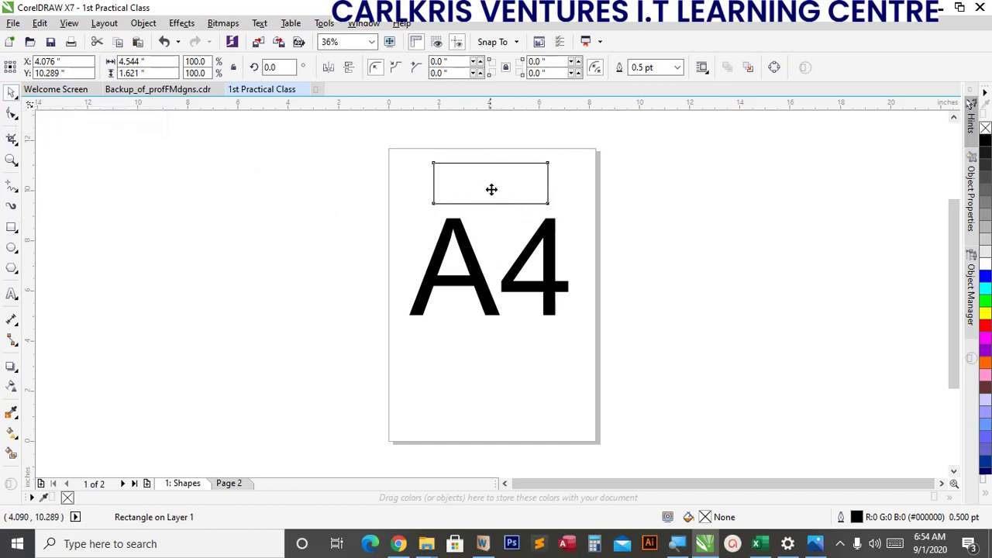
left_click_drag(491, 189, 487, 362)
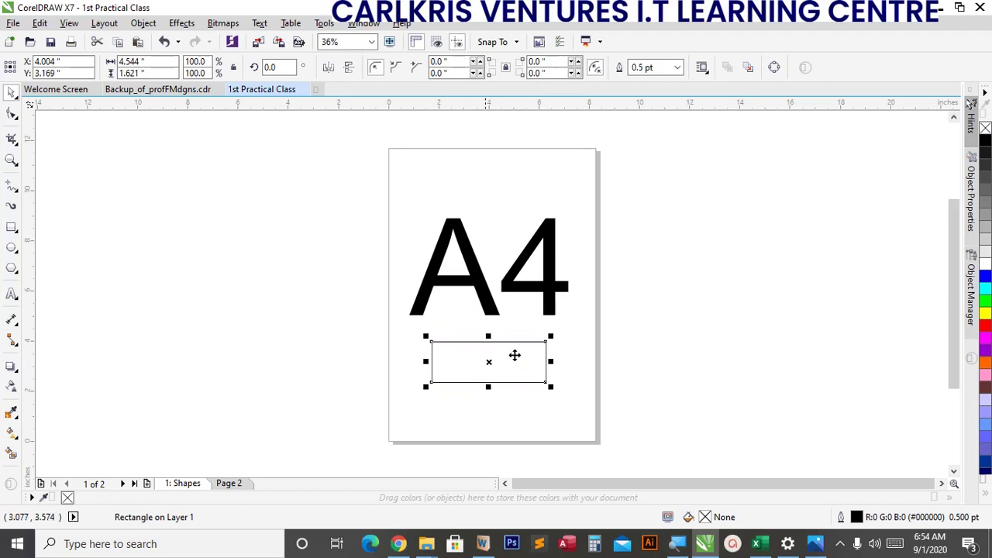
Fill the rectangle with yellow and enlarge it to about 5.9 by 2.1 inches directly beneath the A4 text.
scroll(493, 382, "up", 1)
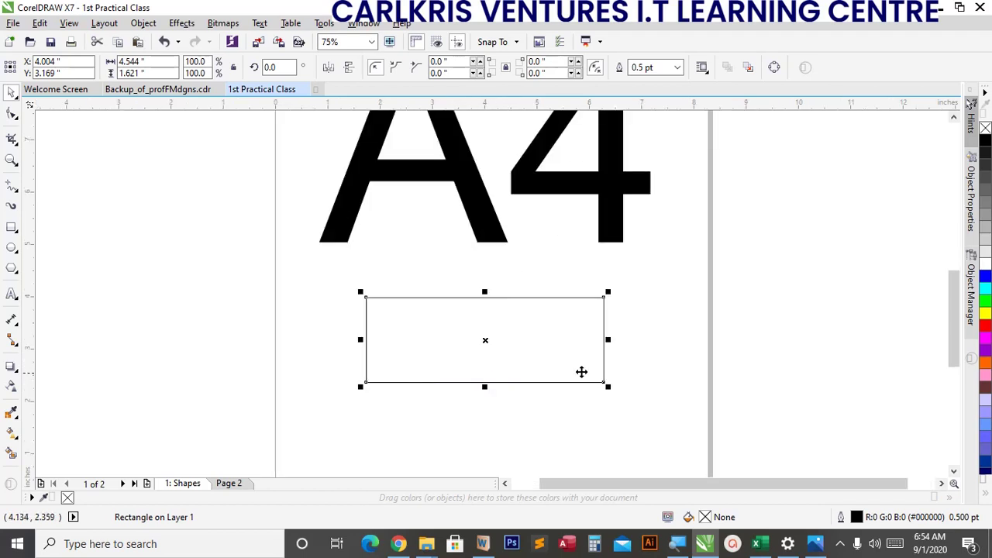
left_click(984, 314)
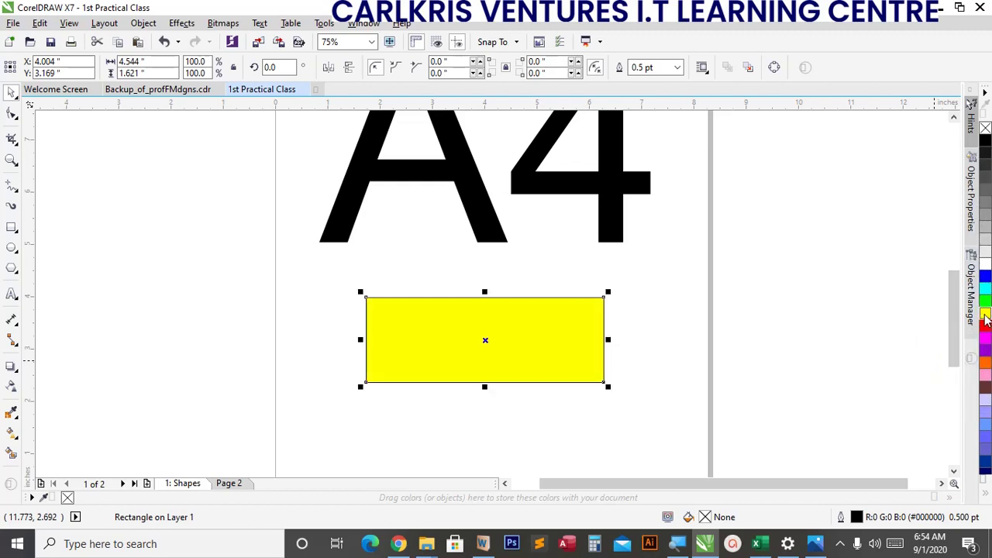
left_click_drag(554, 319, 504, 276)
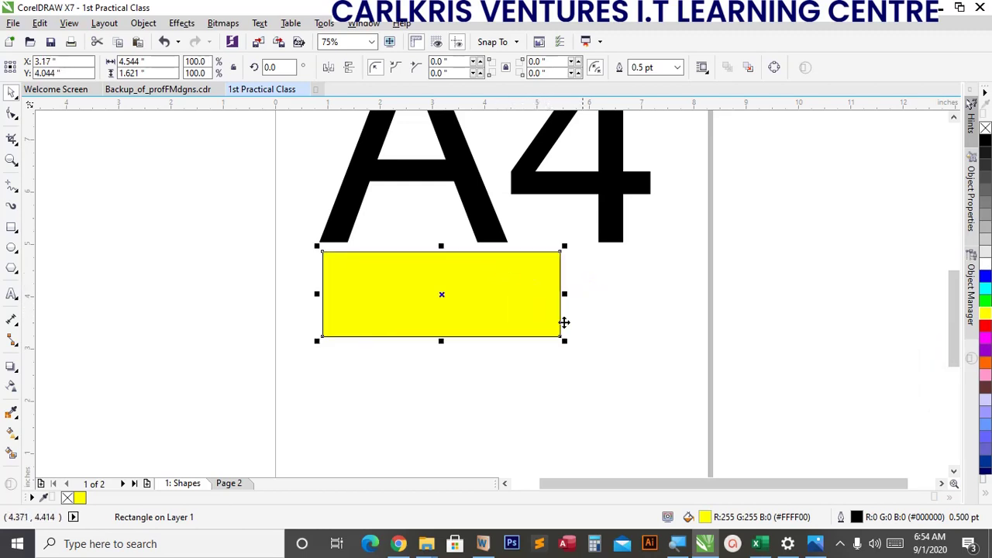
left_click_drag(561, 338, 637, 367)
left_click_drag(581, 333, 586, 334)
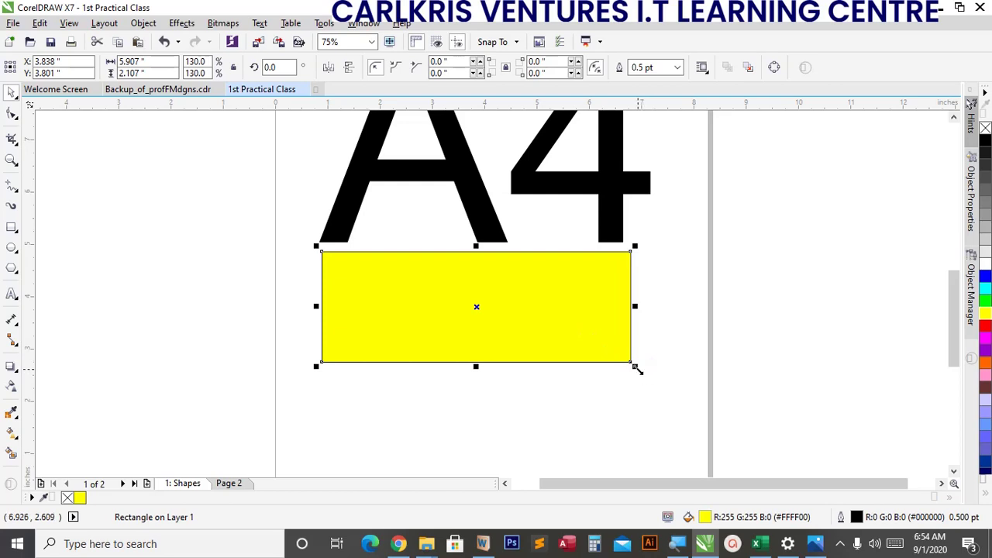
left_click(460, 394)
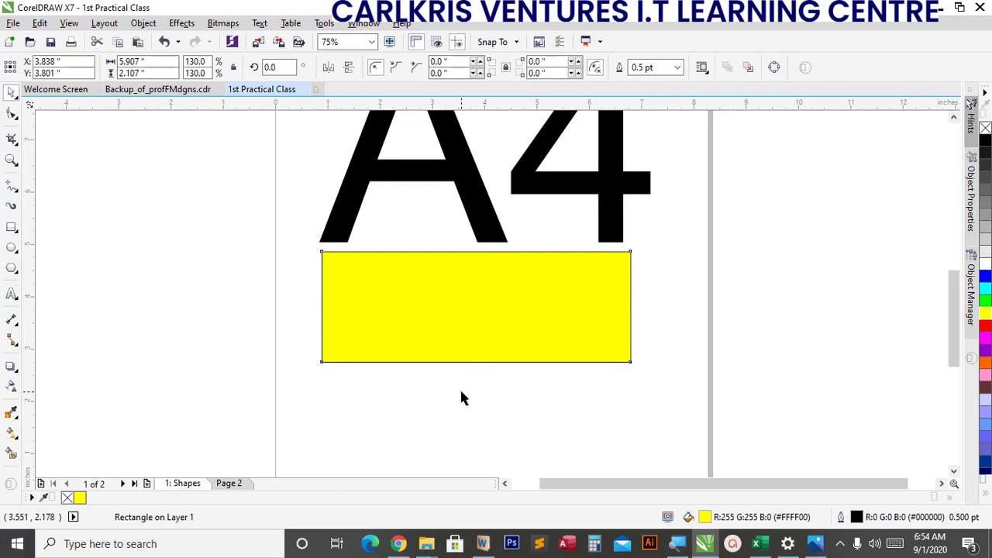
Round all four corners of the yellow rectangle with the Shape tool to a radius of about 0.4 inches.
left_click(450, 333)
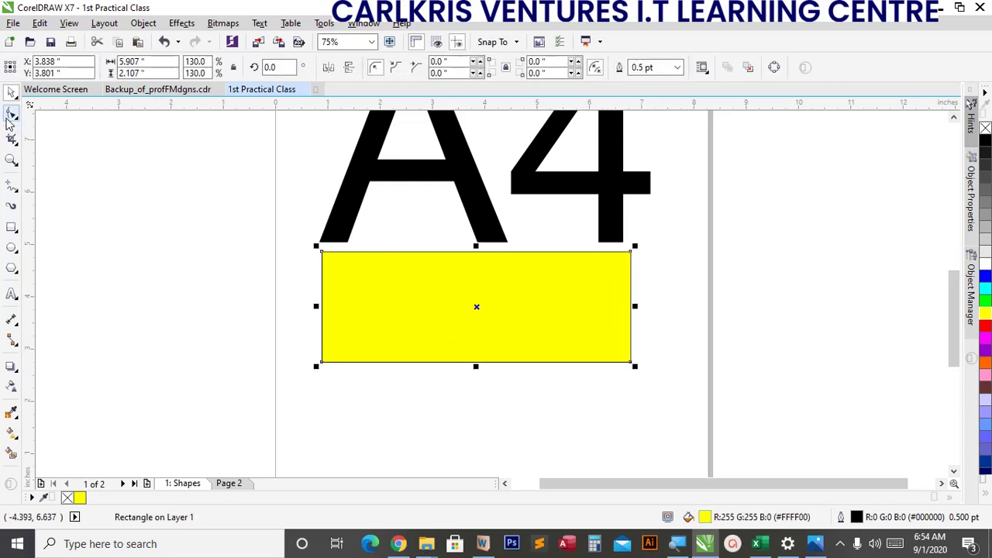
left_click(10, 115)
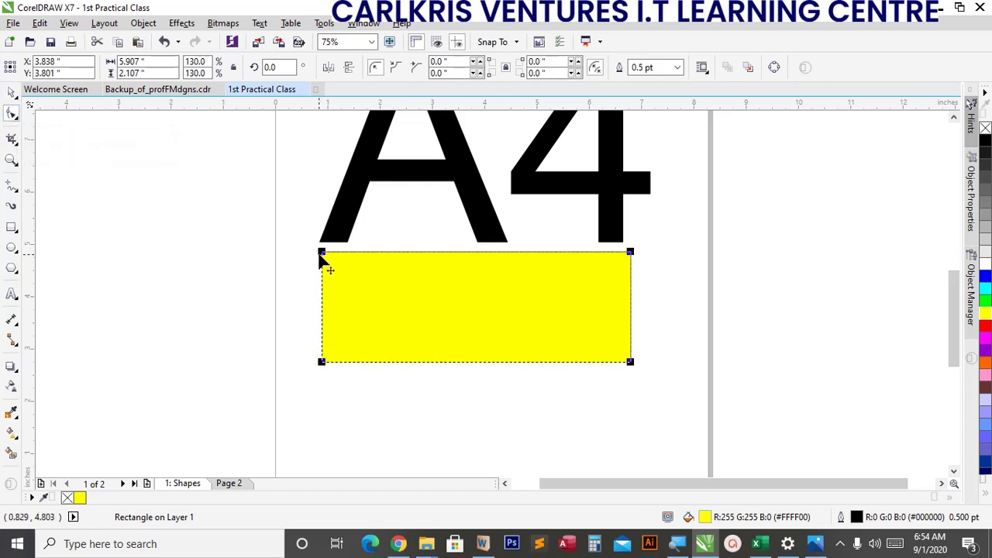
mouse_move(322, 257)
left_mouse_down()
mouse_move(330, 272)
mouse_move(338, 245)
mouse_move(319, 257)
mouse_move(327, 275)
mouse_move(326, 267)
left_mouse_up()
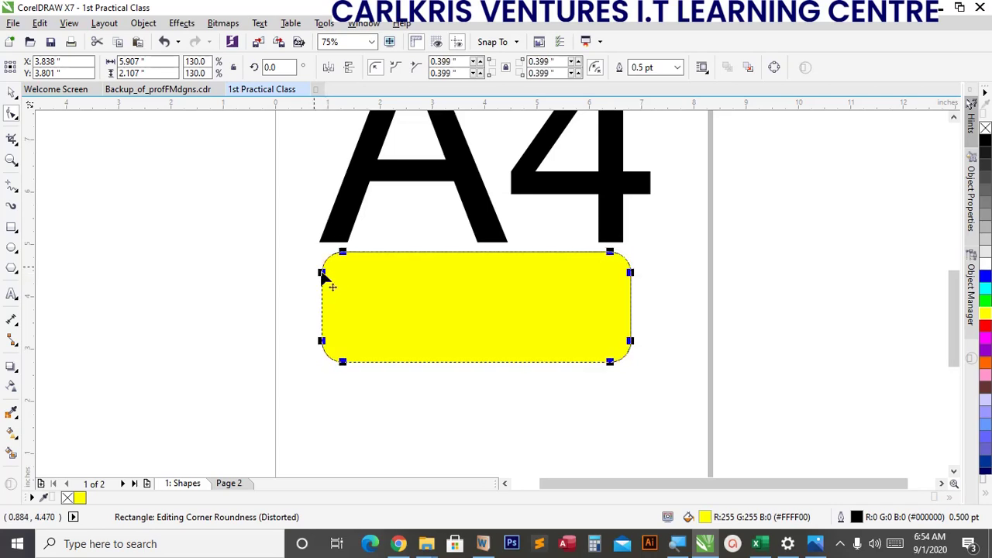
left_click(12, 93)
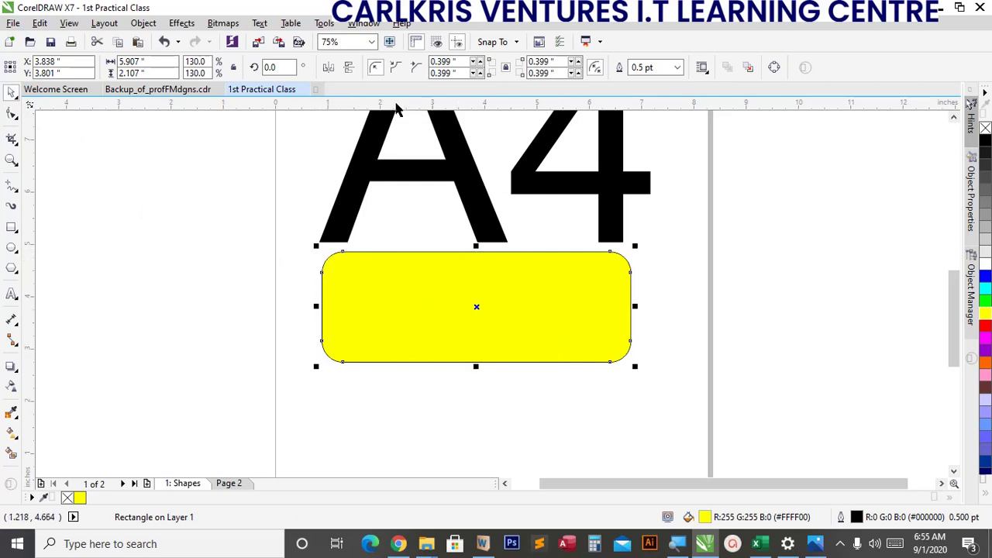
Try chamfered and scalloped corners on the yellow rectangle.
left_click(415, 69)
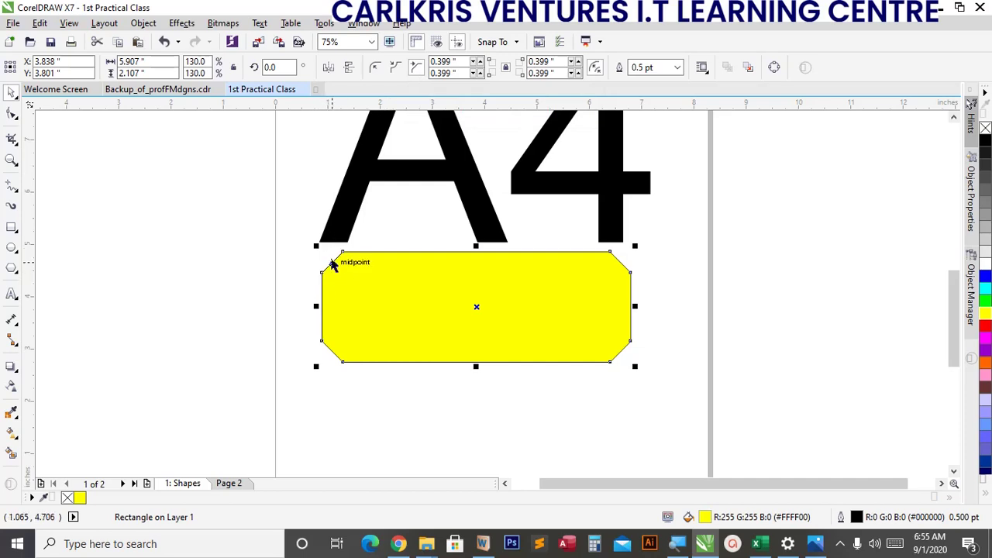
left_click(396, 67)
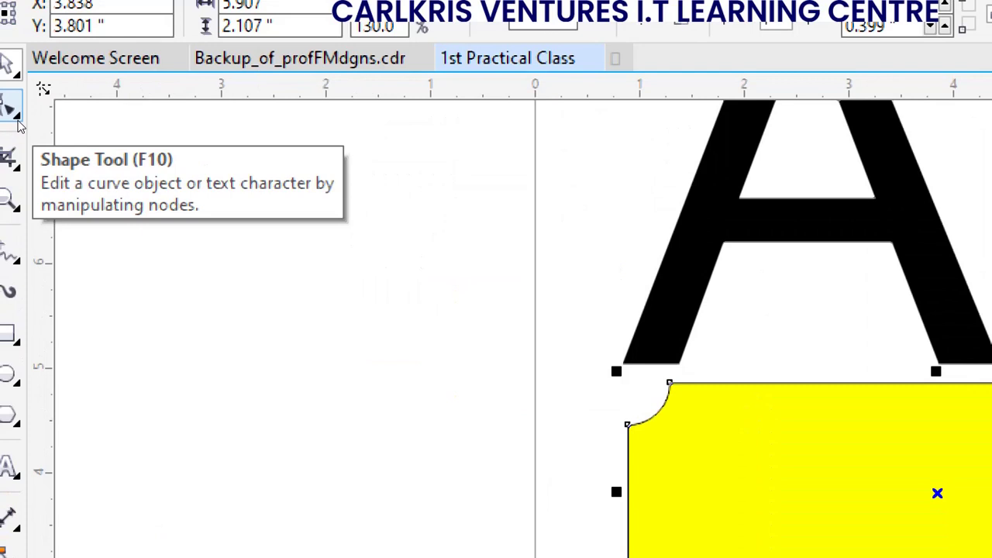
Reduce the yellow rectangle's corner radius to about 0.2 inches with the Shape tool and set its corners to round.
left_click(20, 122)
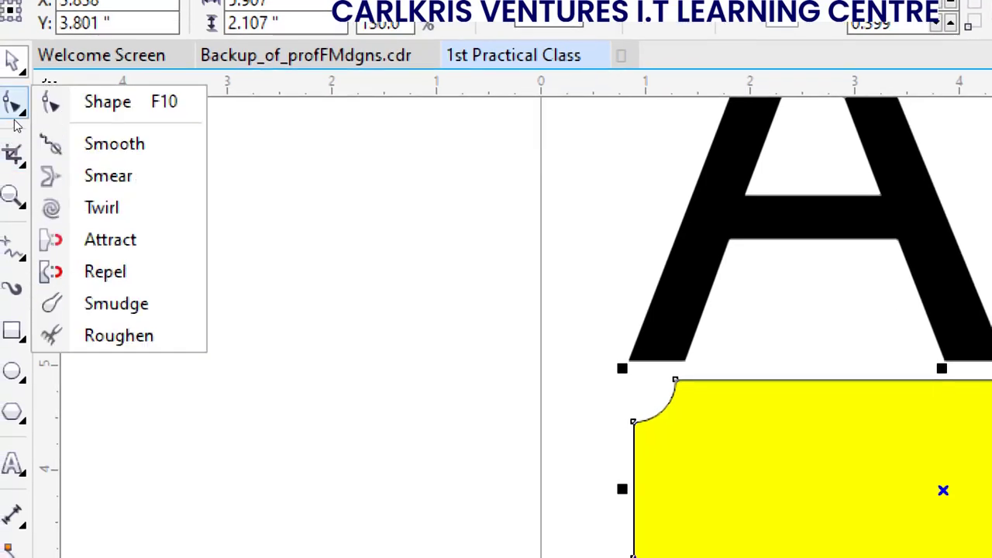
left_click(13, 116)
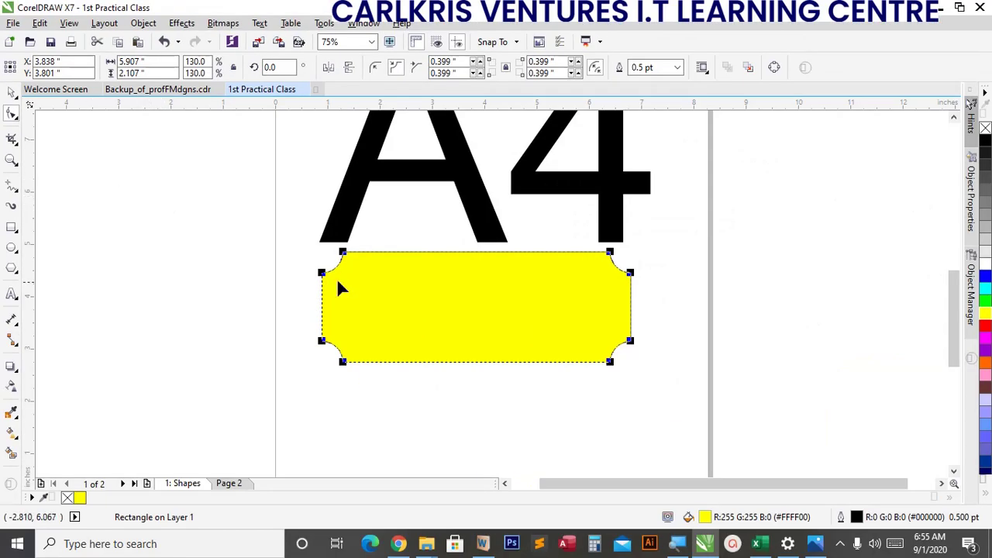
left_click_drag(341, 258, 333, 257)
left_click(374, 66)
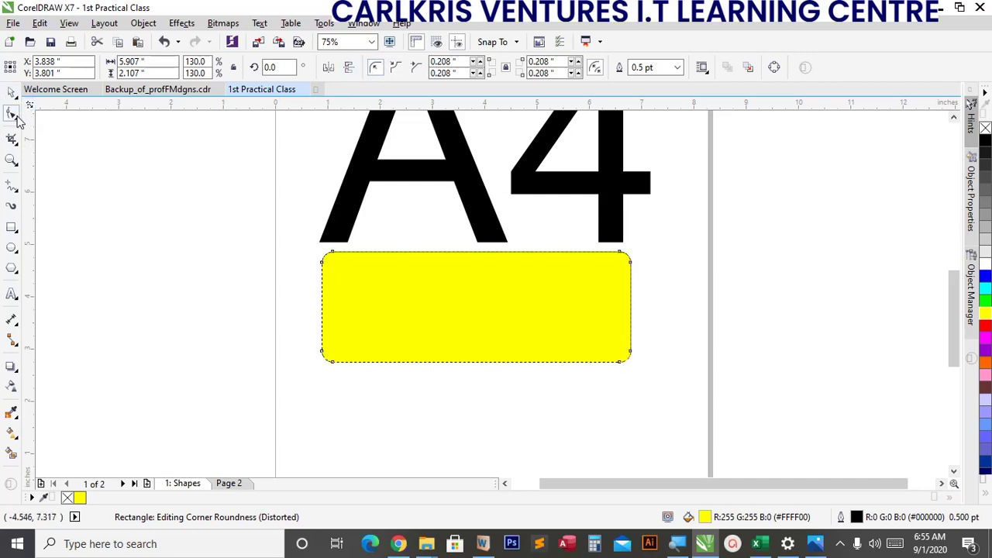
Smooth the outline around the yellow rectangle's upper-right corner with the Smooth tool.
left_click(16, 118)
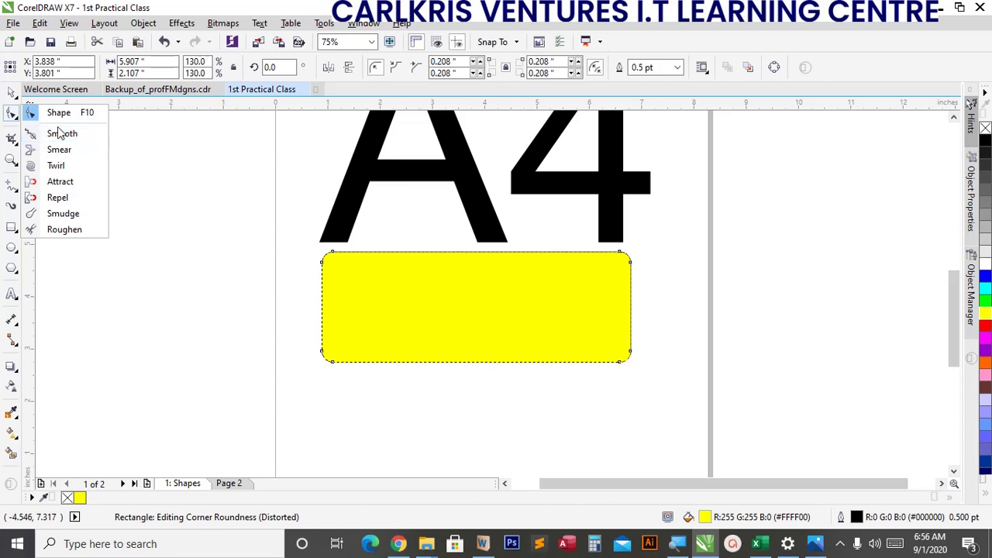
left_click(57, 134)
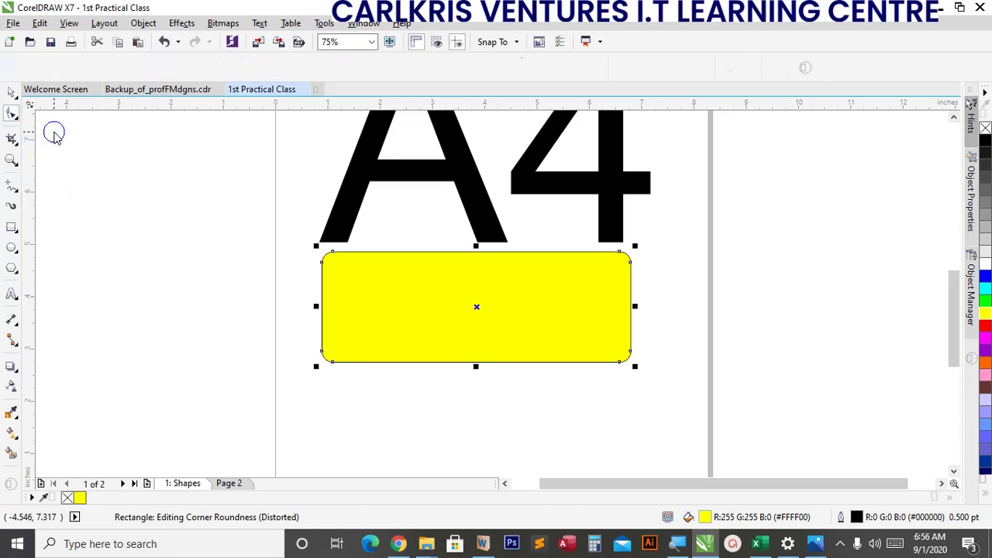
mouse_move(615, 262)
left_mouse_down()
mouse_move(625, 257)
mouse_move(635, 285)
mouse_move(626, 259)
mouse_move(592, 264)
mouse_move(617, 255)
mouse_move(598, 259)
mouse_move(608, 256)
left_mouse_up()
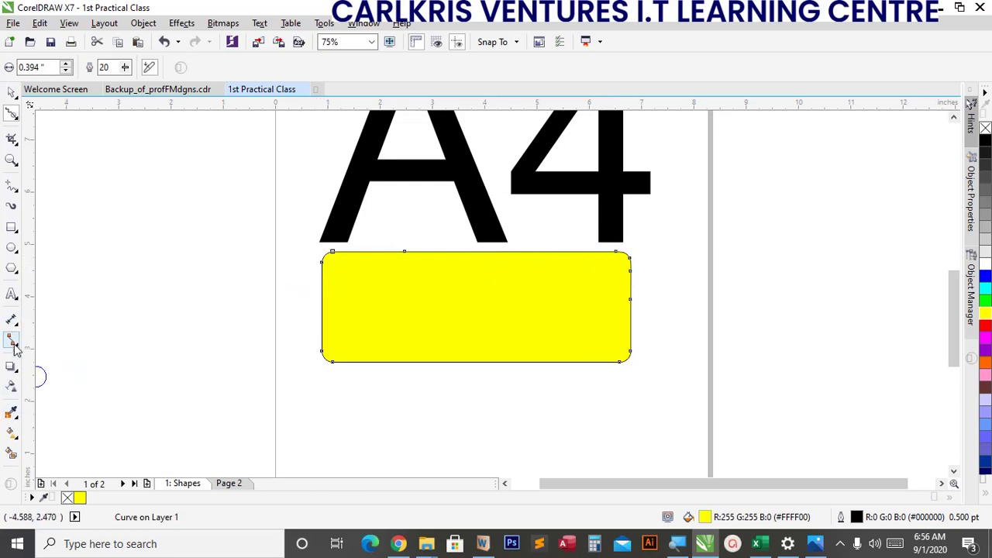
left_click(12, 163)
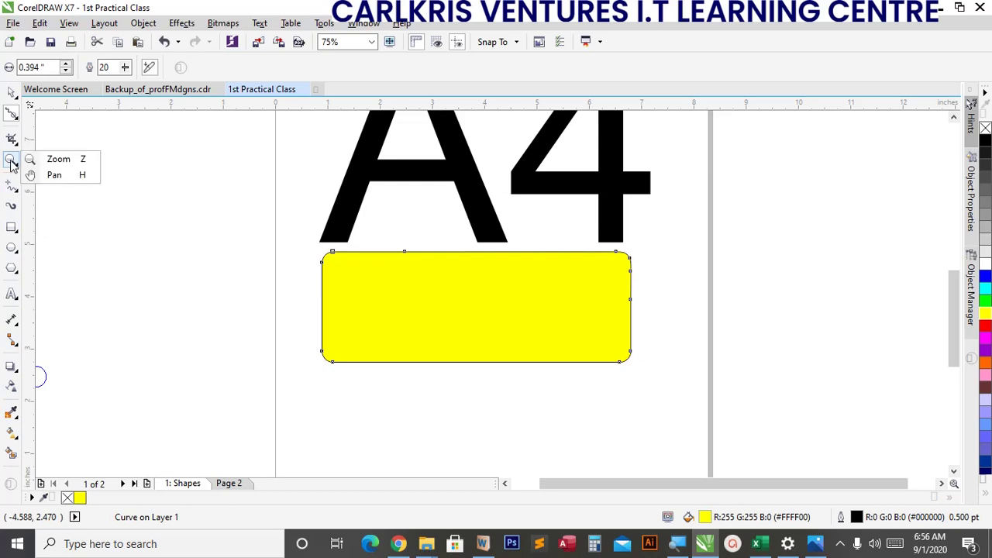
left_click(56, 157)
left_click_drag(287, 233, 702, 397)
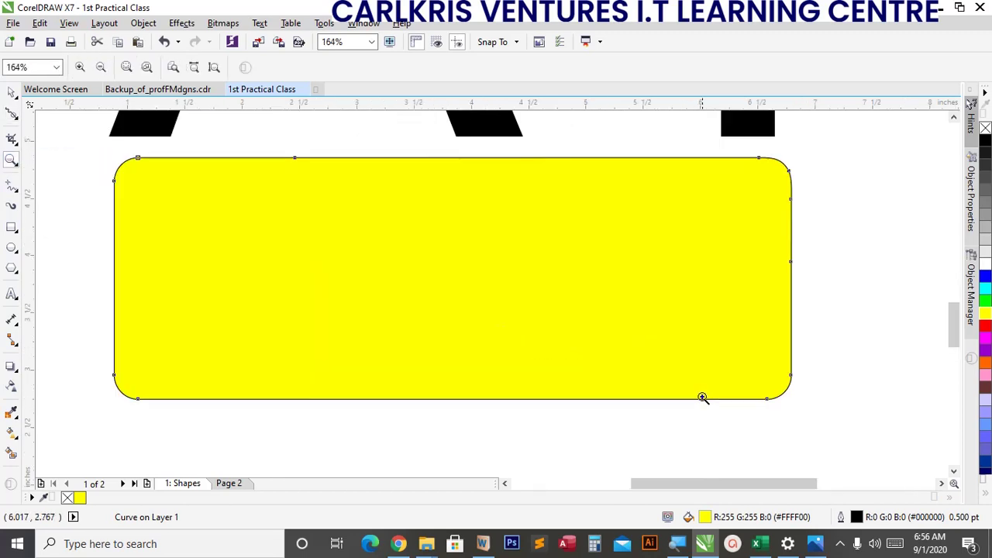
left_click(12, 115)
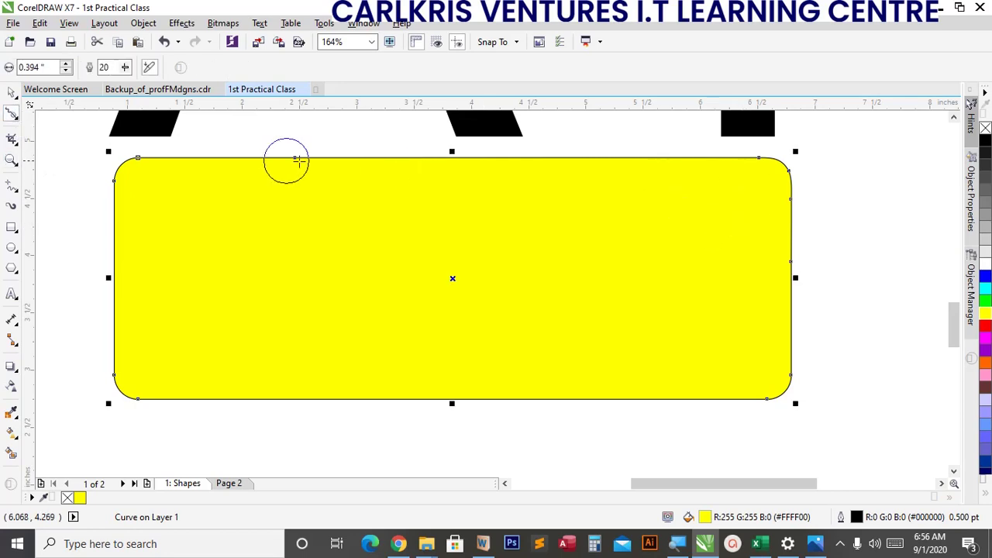
left_click(17, 122)
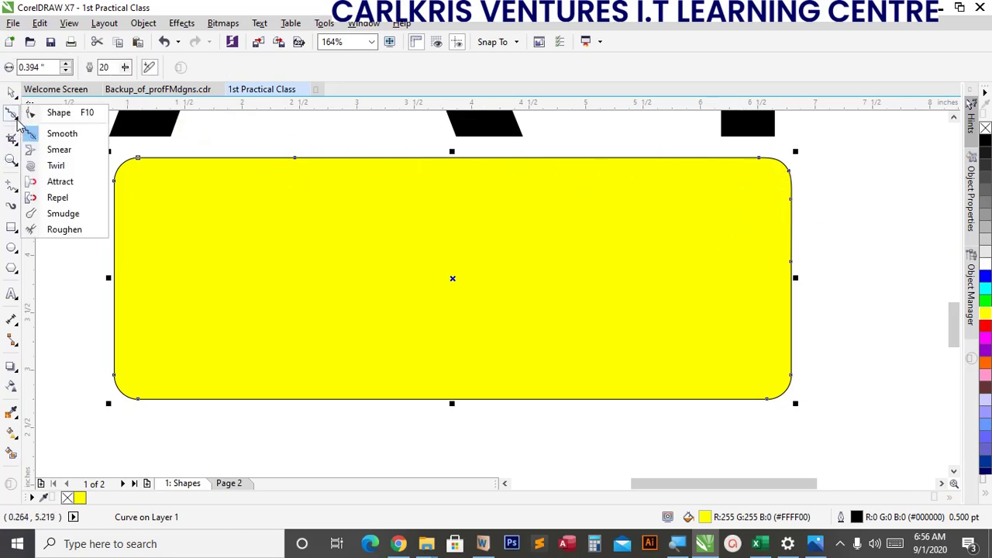
left_click(786, 172)
mouse_move(778, 165)
left_mouse_down()
mouse_move(793, 186)
mouse_move(791, 214)
mouse_move(783, 166)
mouse_move(713, 166)
mouse_move(746, 159)
mouse_move(688, 173)
mouse_move(790, 157)
left_mouse_up()
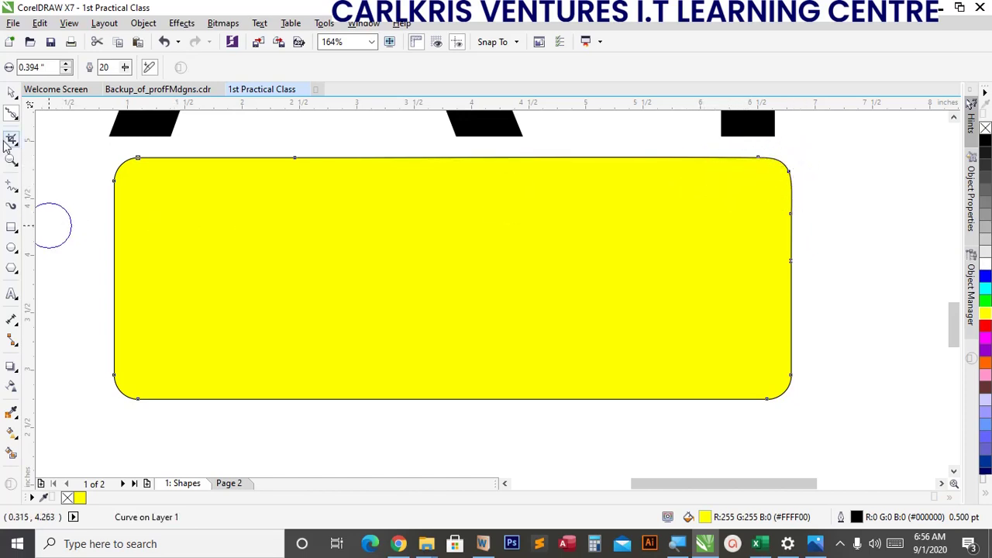
left_click(13, 94)
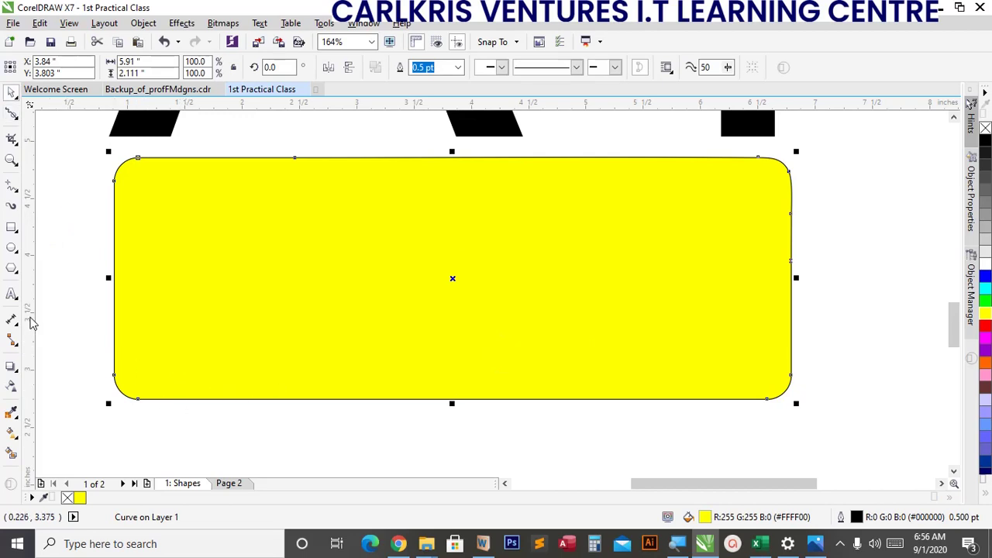
Draw a closed irregular shape about 1.17 by 0.77 inches below the yellow rectangle with the Pen tool, mixing straight and curved segments.
left_click(15, 191)
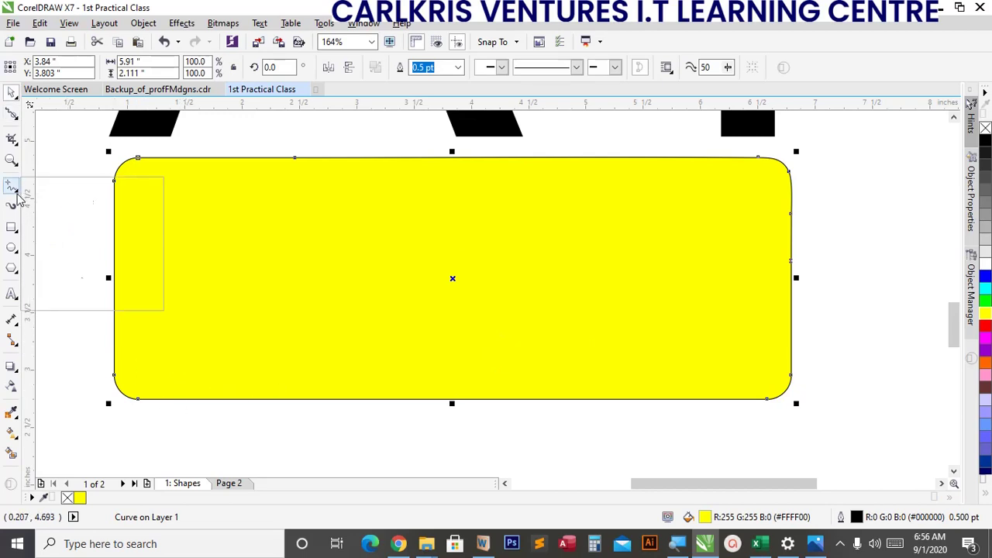
left_click(58, 233)
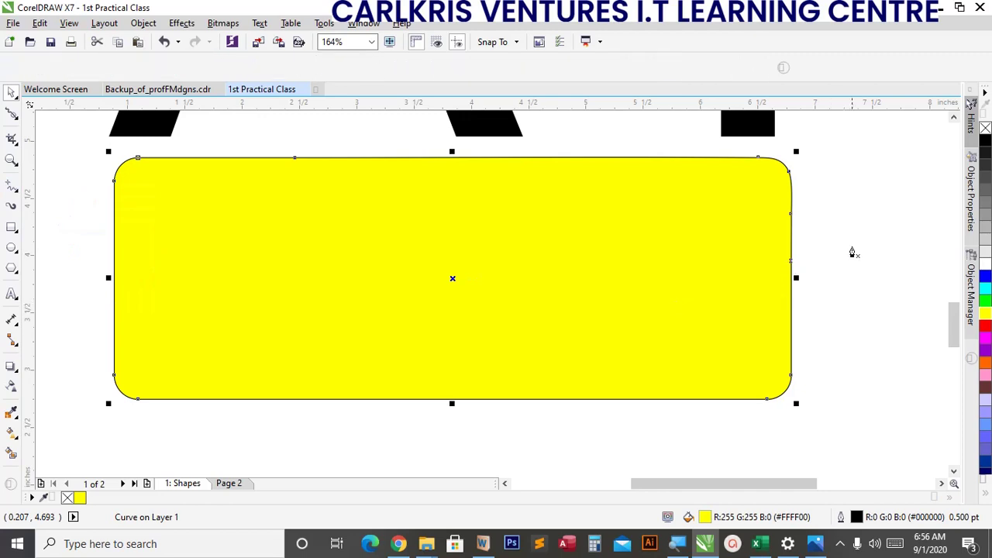
scroll(710, 389, "down", 3)
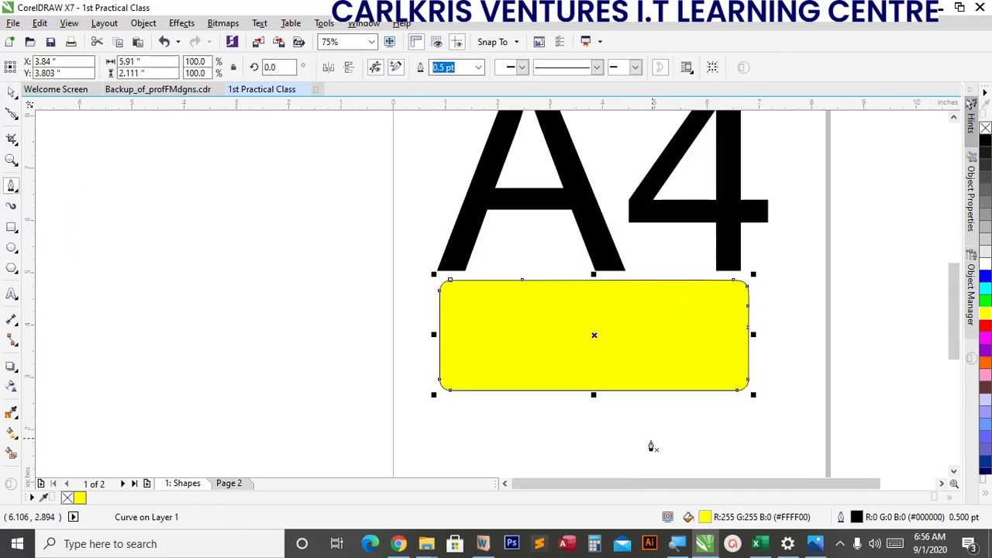
scroll(647, 448, "up", 3)
left_click(618, 362)
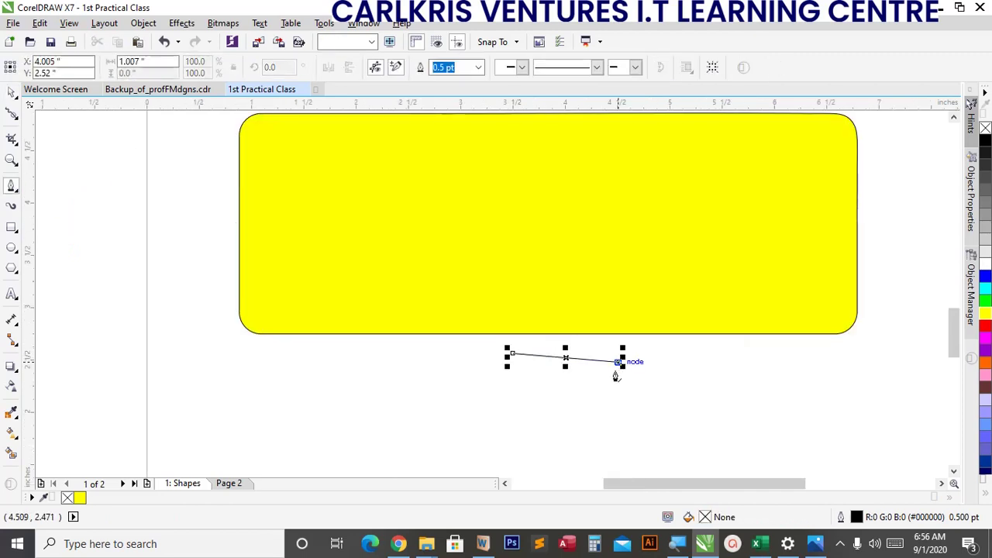
left_click(617, 372)
left_click_drag(617, 396, 596, 428)
left_click_drag(581, 431, 543, 409)
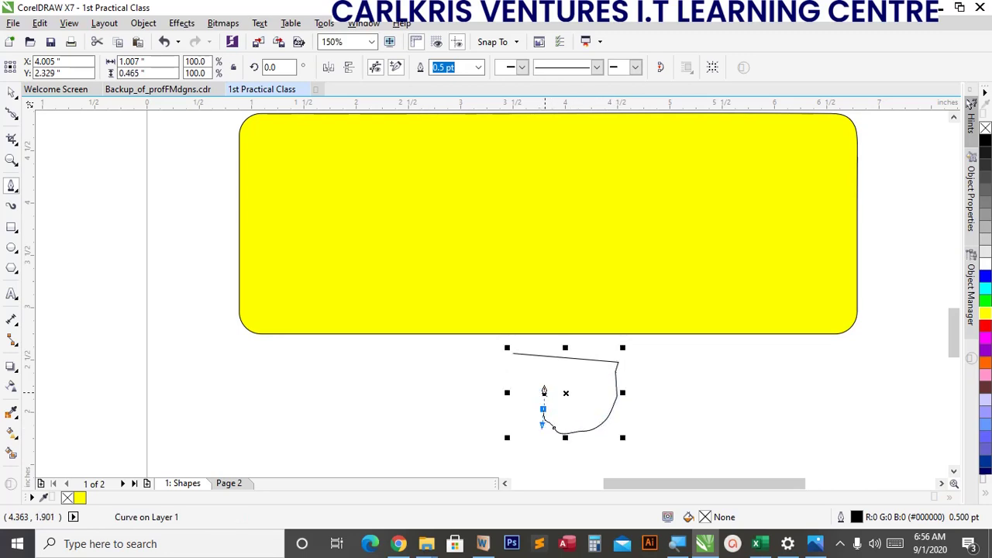
left_click_drag(530, 376, 496, 370)
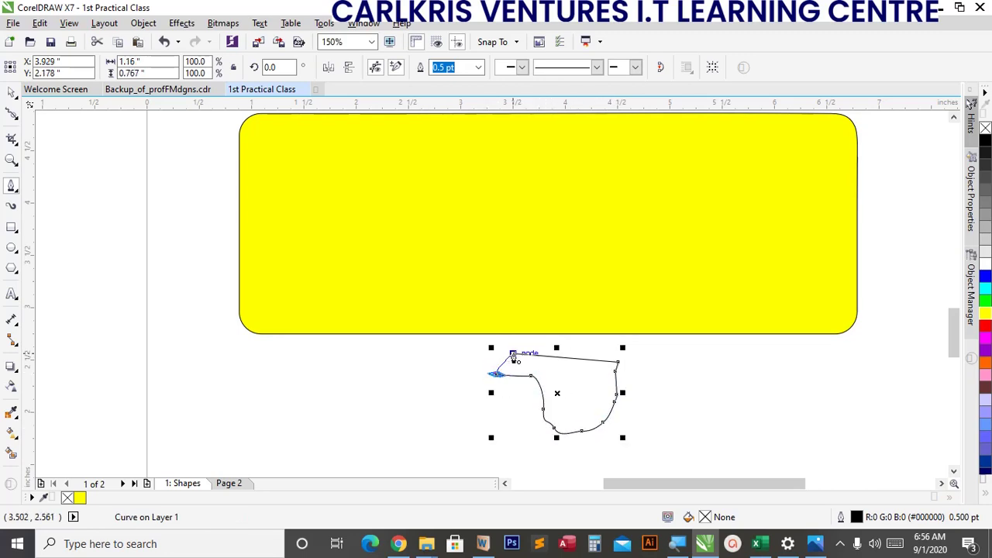
left_click(512, 356)
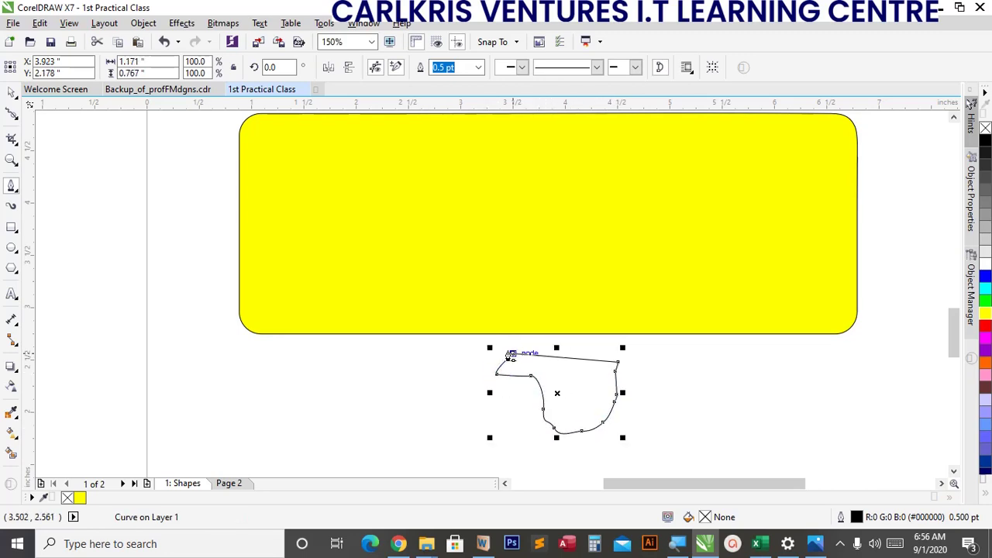
Smooth the irregular shape's outline all around with the Smooth tool and fill it with red.
left_click(12, 115)
scroll(571, 426, "up", 3)
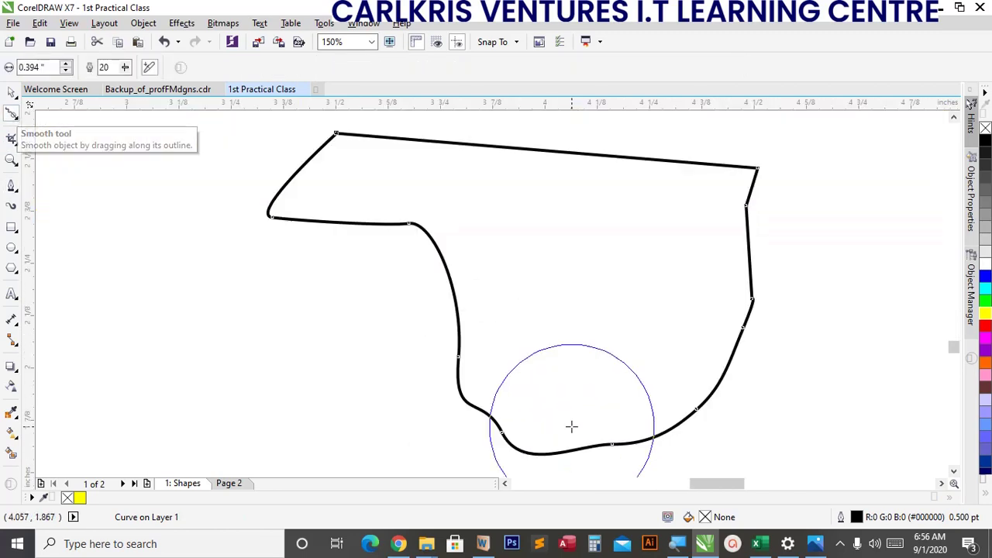
scroll(571, 426, "down", 2)
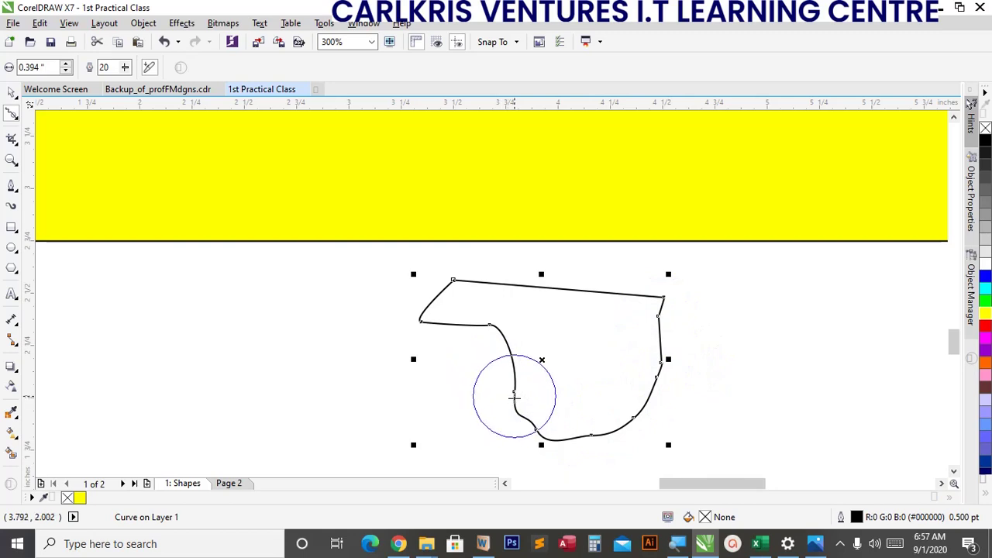
mouse_move(514, 396)
left_mouse_down()
mouse_move(530, 425)
mouse_move(539, 432)
mouse_move(516, 407)
mouse_move(563, 438)
mouse_move(631, 405)
mouse_move(618, 419)
mouse_move(641, 377)
mouse_move(647, 325)
mouse_move(657, 354)
mouse_move(657, 289)
mouse_move(664, 349)
mouse_move(650, 297)
mouse_move(657, 339)
mouse_move(652, 313)
mouse_move(650, 296)
mouse_move(670, 359)
mouse_move(655, 312)
mouse_move(607, 284)
mouse_move(444, 279)
mouse_move(430, 301)
mouse_move(439, 292)
mouse_move(435, 337)
mouse_move(399, 304)
mouse_move(449, 332)
mouse_move(421, 317)
mouse_move(507, 332)
mouse_move(489, 326)
mouse_move(514, 379)
mouse_move(486, 329)
mouse_move(518, 389)
mouse_move(513, 420)
mouse_move(503, 375)
mouse_move(524, 402)
mouse_move(548, 406)
mouse_move(517, 366)
mouse_move(513, 389)
mouse_move(572, 437)
mouse_move(559, 444)
mouse_move(613, 432)
mouse_move(611, 423)
mouse_move(586, 438)
mouse_move(641, 383)
mouse_move(634, 369)
mouse_move(630, 392)
mouse_move(636, 334)
mouse_move(648, 358)
mouse_move(660, 327)
mouse_move(648, 289)
mouse_move(664, 317)
mouse_move(589, 295)
mouse_move(669, 310)
mouse_move(578, 290)
mouse_move(472, 290)
mouse_move(430, 316)
mouse_move(507, 339)
mouse_move(507, 361)
mouse_move(573, 427)
mouse_move(620, 423)
mouse_move(609, 421)
mouse_move(641, 360)
mouse_move(635, 333)
mouse_move(655, 303)
mouse_move(661, 318)
mouse_move(611, 305)
mouse_move(441, 310)
mouse_move(471, 293)
mouse_move(439, 299)
mouse_move(532, 385)
mouse_move(529, 410)
mouse_move(498, 385)
mouse_move(550, 415)
mouse_move(633, 395)
mouse_move(654, 315)
mouse_move(642, 350)
mouse_move(584, 284)
mouse_move(449, 287)
mouse_move(429, 321)
mouse_move(517, 353)
mouse_move(530, 423)
mouse_move(565, 427)
mouse_move(631, 333)
mouse_move(524, 288)
mouse_move(463, 295)
mouse_move(615, 297)
mouse_move(658, 359)
left_mouse_up()
left_click(10, 93)
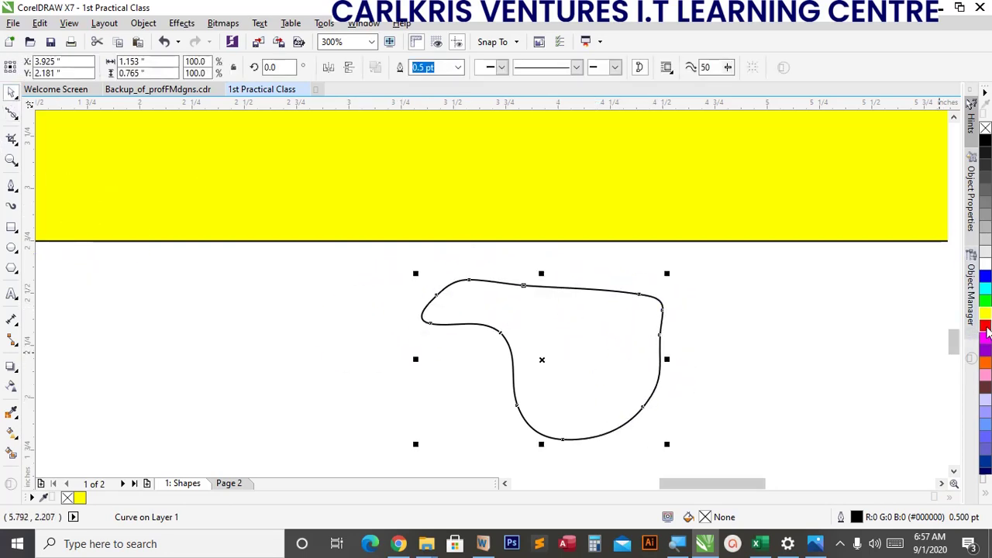
left_click(985, 328)
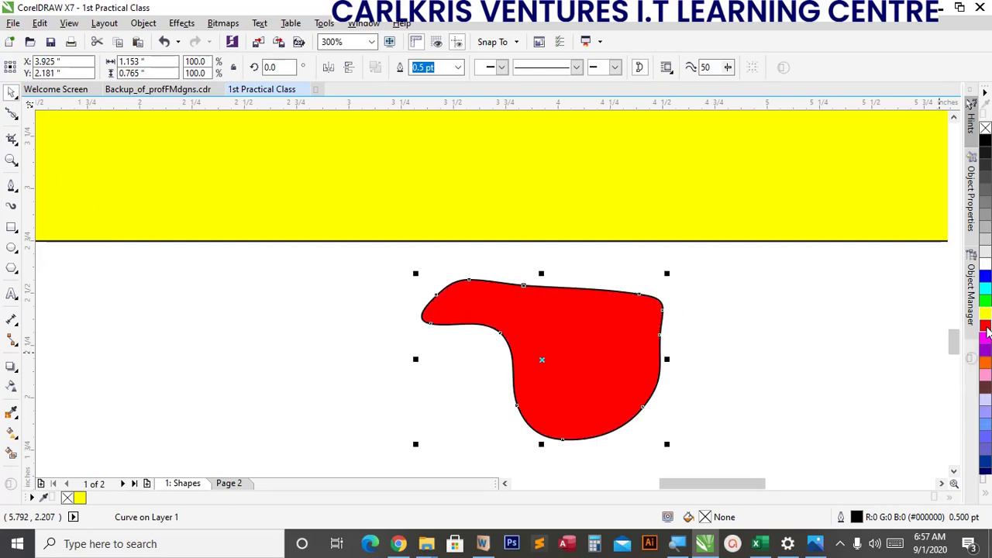
Pull a pointed spike upward from the top edge of the red shape with the Smear tool.
left_click(17, 118)
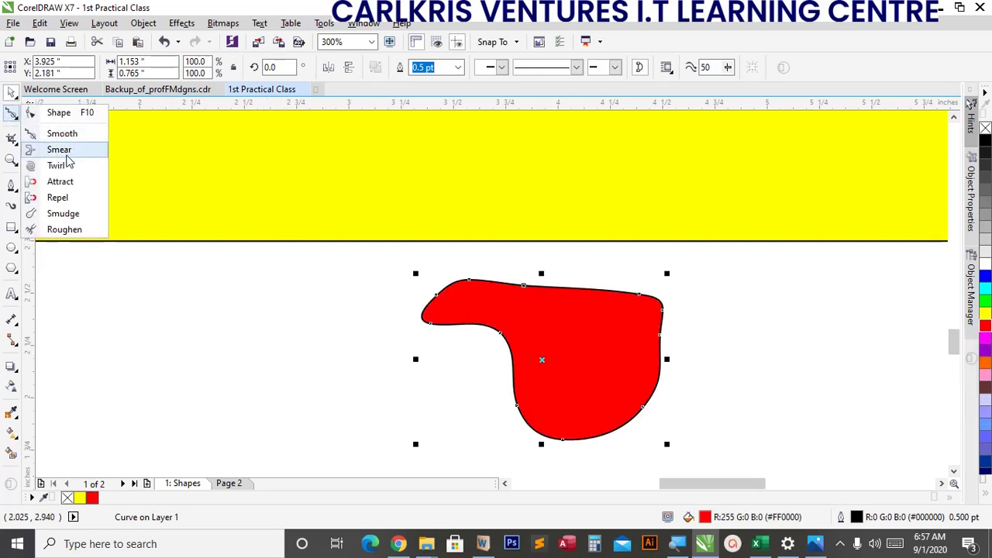
left_click(66, 156)
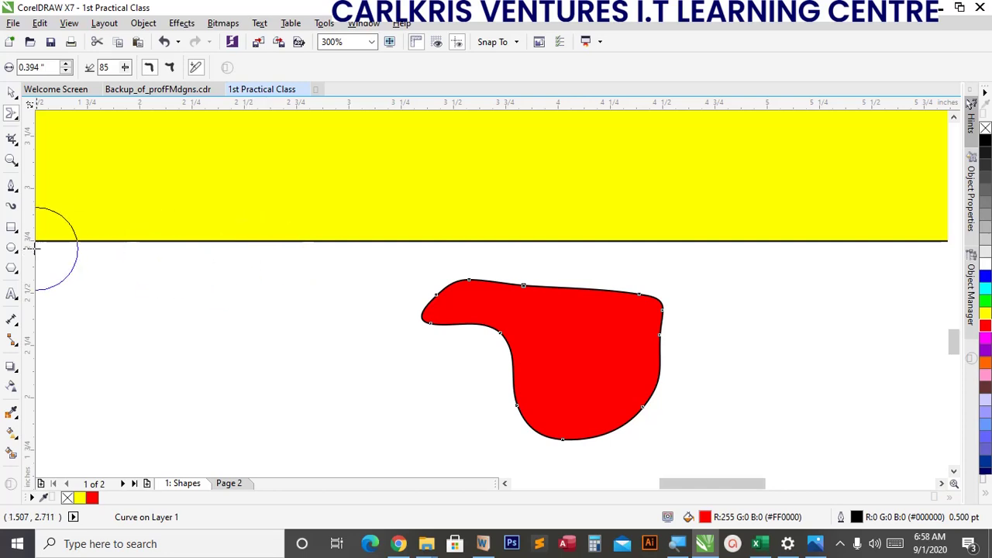
left_click(11, 160)
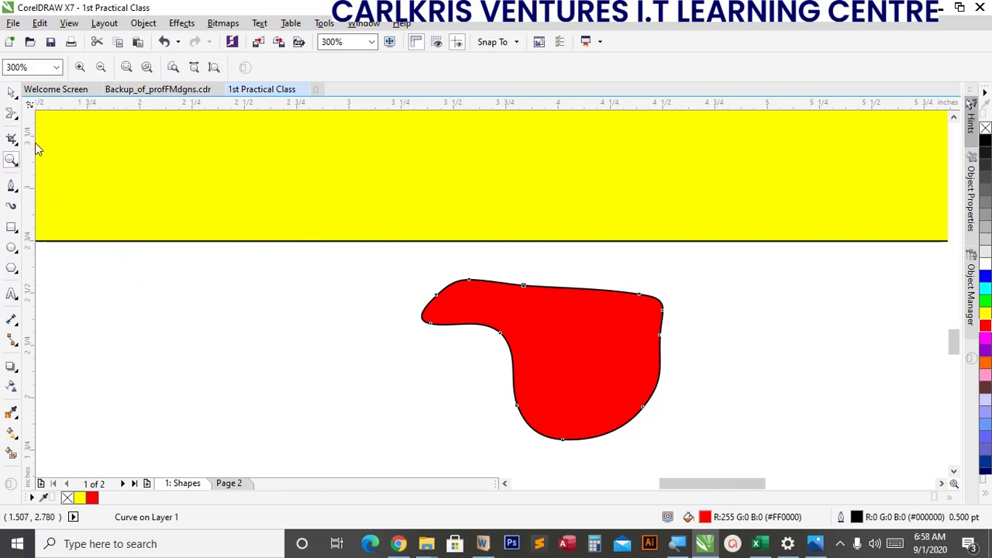
left_click(101, 68)
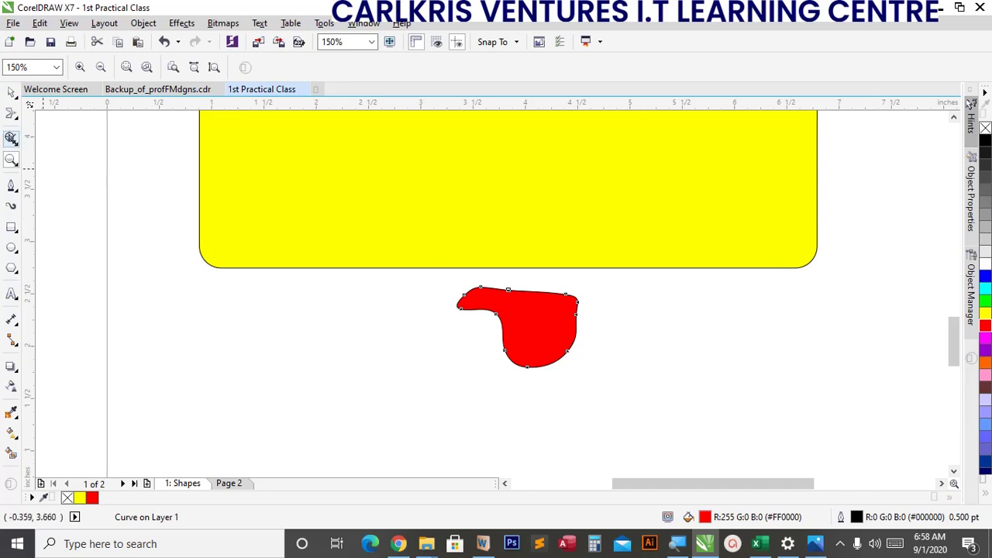
left_click(9, 93)
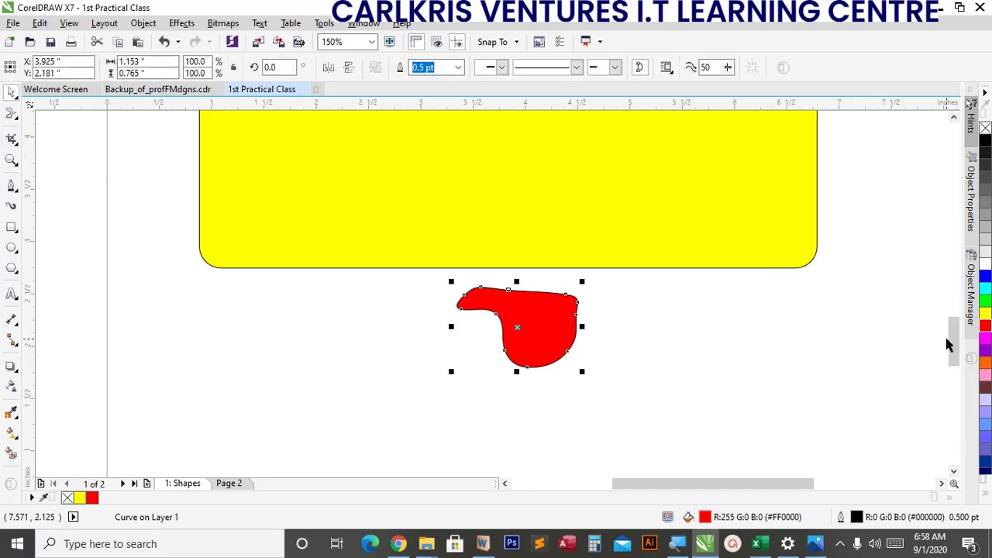
mouse_move(947, 338)
left_mouse_down()
mouse_move(949, 317)
mouse_move(950, 327)
left_mouse_up()
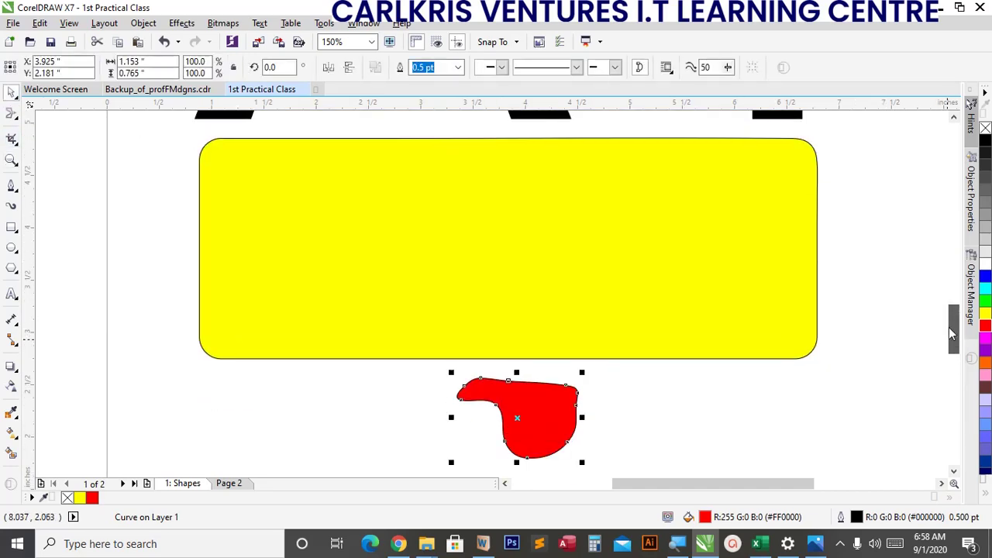
left_click(11, 114)
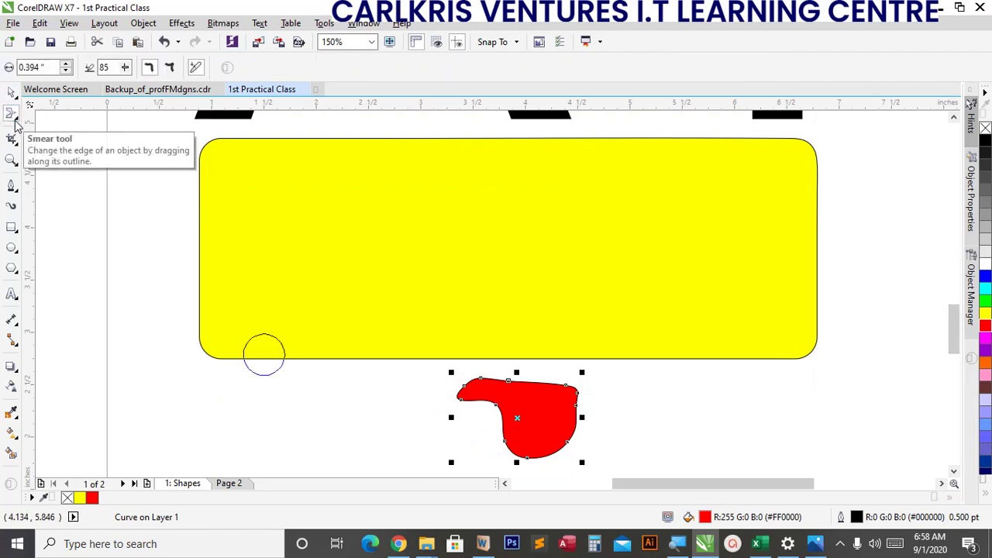
left_click(15, 123)
left_click(230, 347)
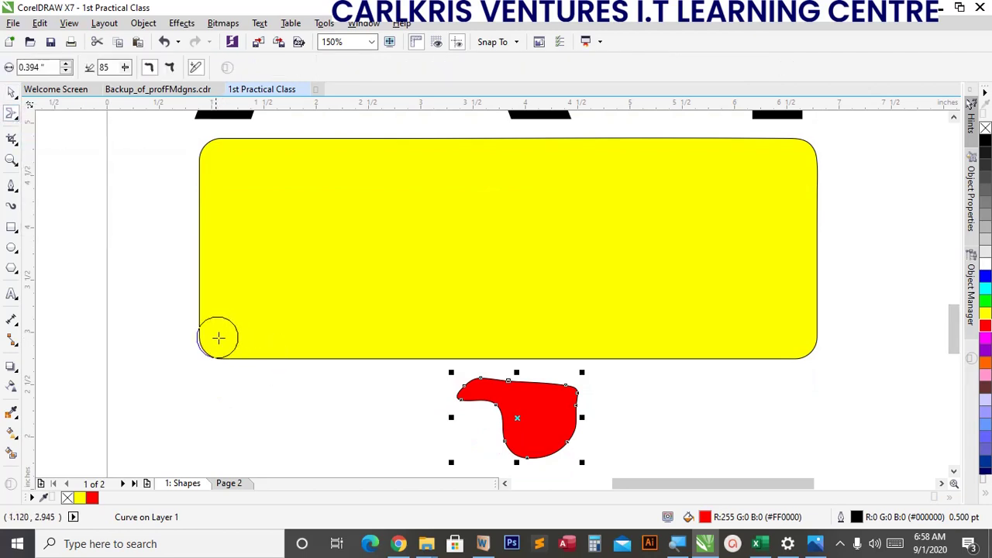
left_click(243, 358)
left_click(540, 393)
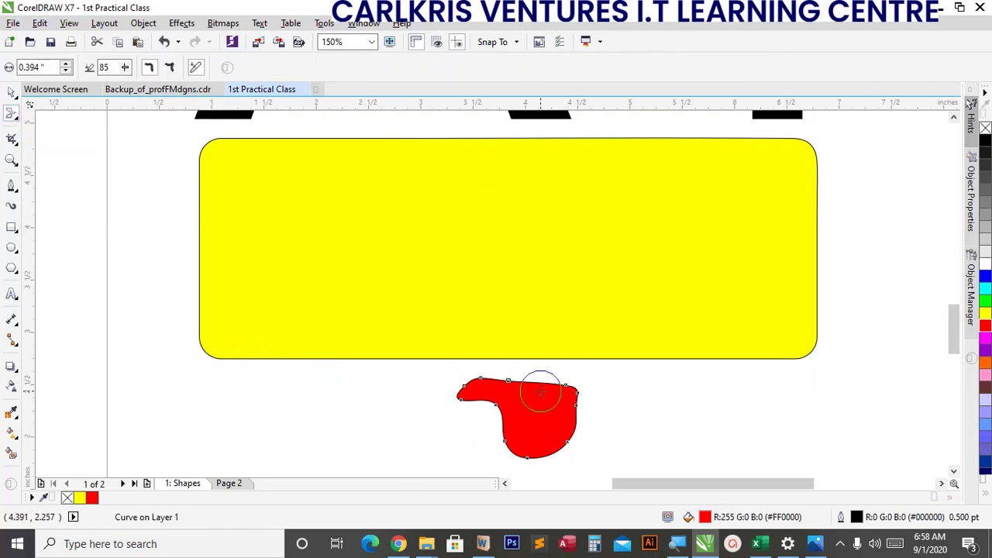
mouse_move(508, 379)
left_mouse_down()
mouse_move(511, 399)
mouse_move(524, 344)
left_mouse_up()
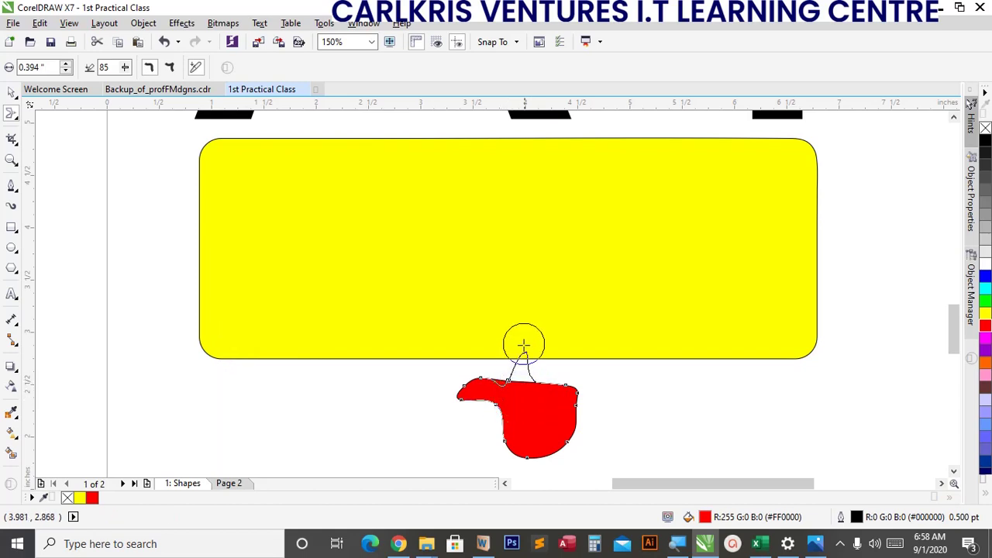
left_click_drag(535, 304, 536, 295)
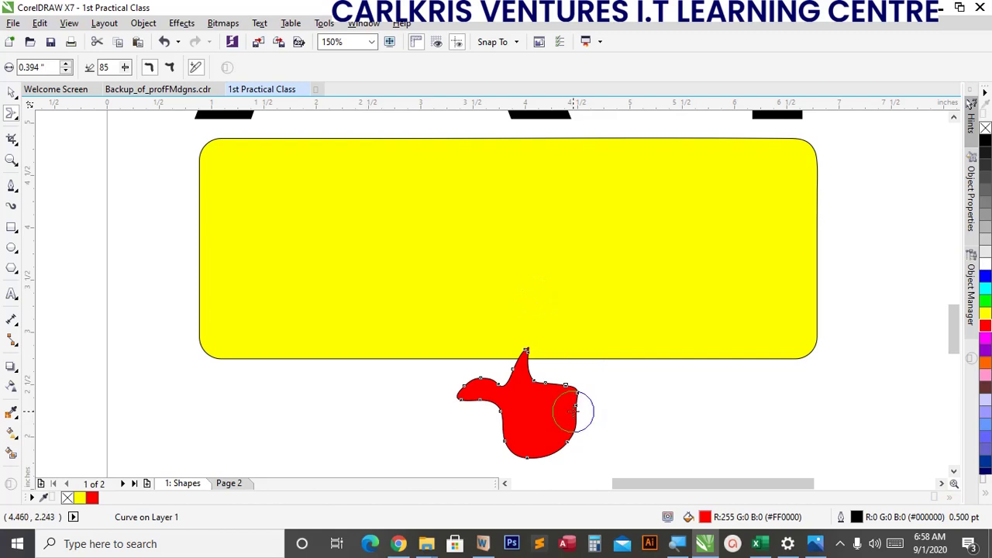
Smear spikes outward from the red shape's right, left, lower and upper-right edges to form a rough star.
mouse_move(573, 411)
left_mouse_down()
mouse_move(680, 411)
mouse_move(666, 418)
left_mouse_up()
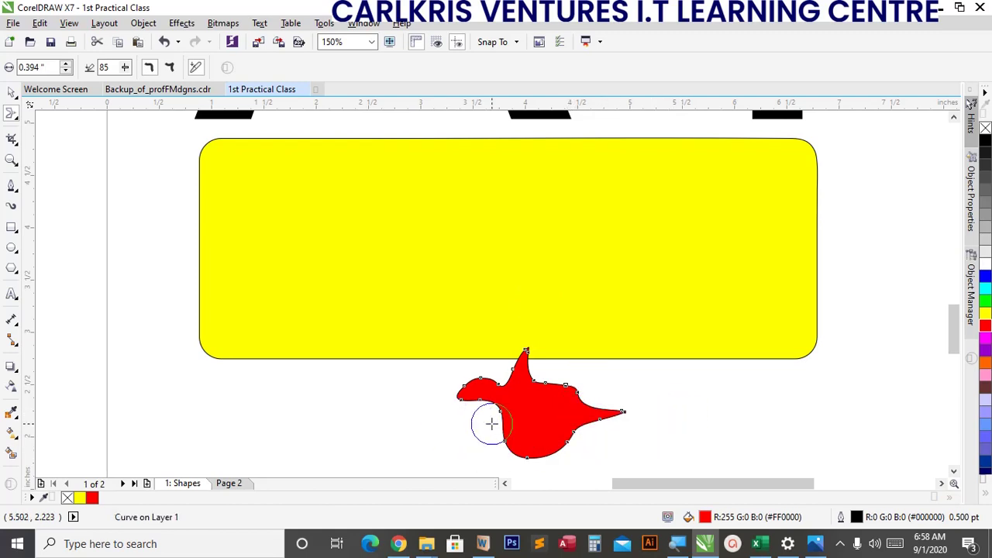
left_click_drag(496, 416, 399, 430)
mouse_move(553, 455)
left_mouse_down()
mouse_move(594, 480)
mouse_move(502, 463)
mouse_move(471, 467)
left_mouse_up()
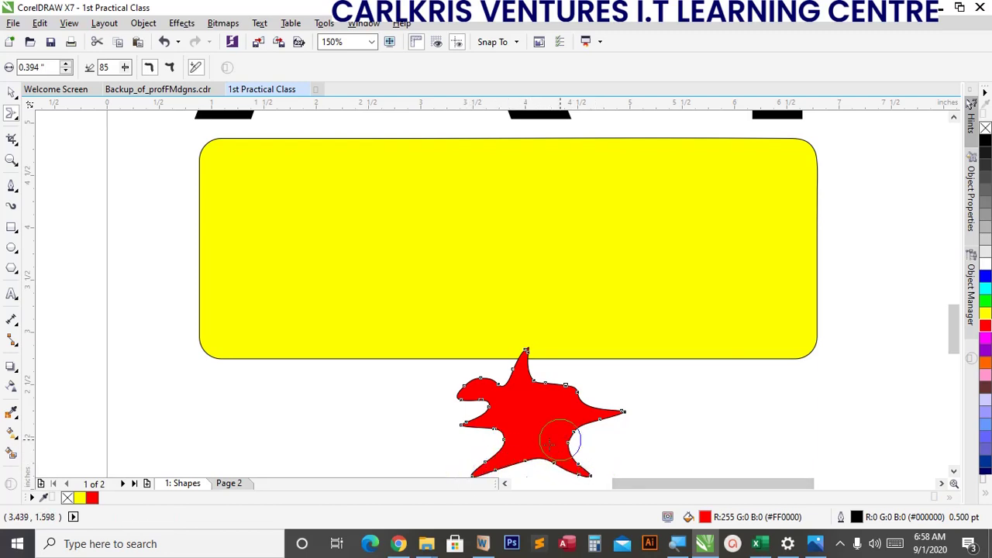
left_click_drag(575, 375, 600, 350)
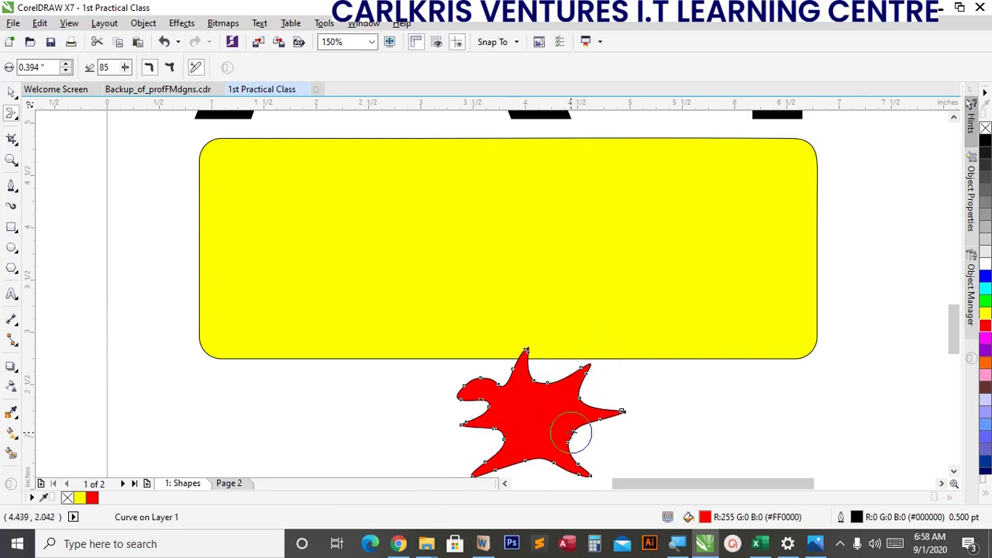
Smear more spikes between the existing ones along the red shape's lower-right, top, right and upper-left edges.
left_click_drag(571, 436, 607, 441)
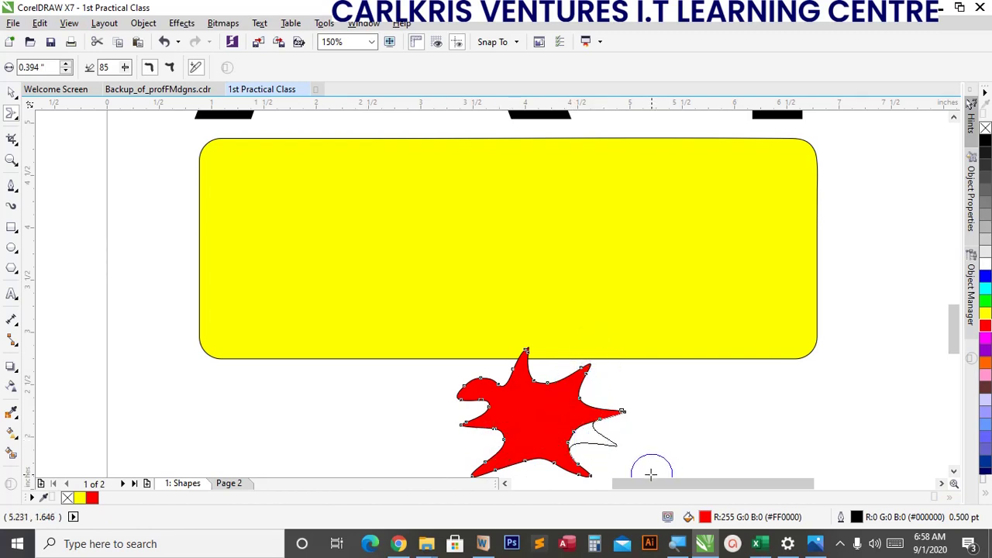
left_click_drag(609, 458, 581, 448)
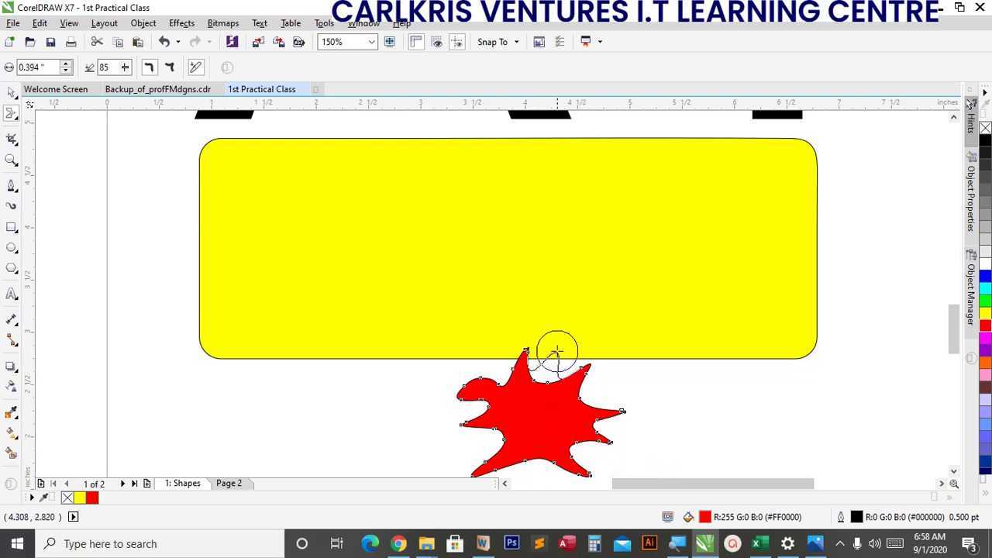
left_click_drag(557, 353, 548, 364)
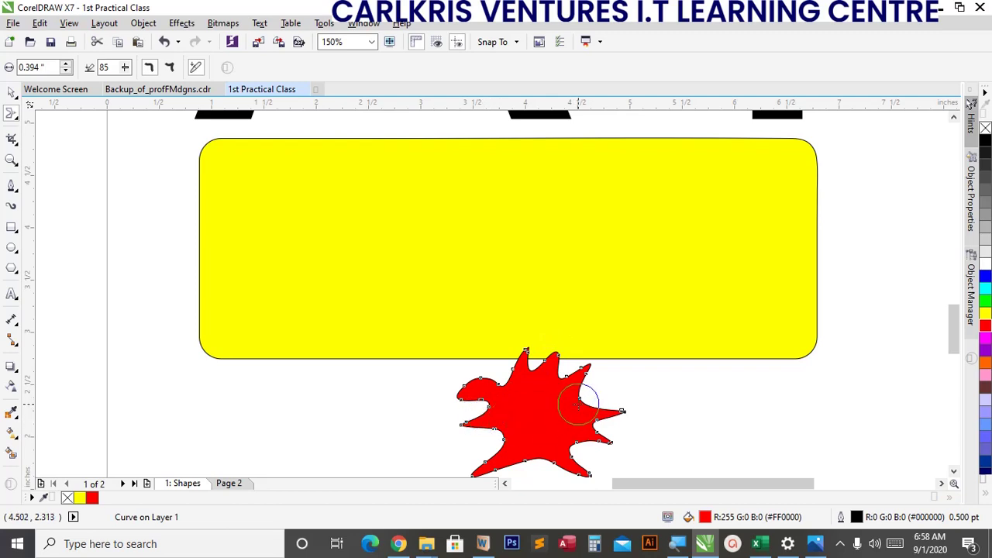
left_click_drag(578, 400, 619, 375)
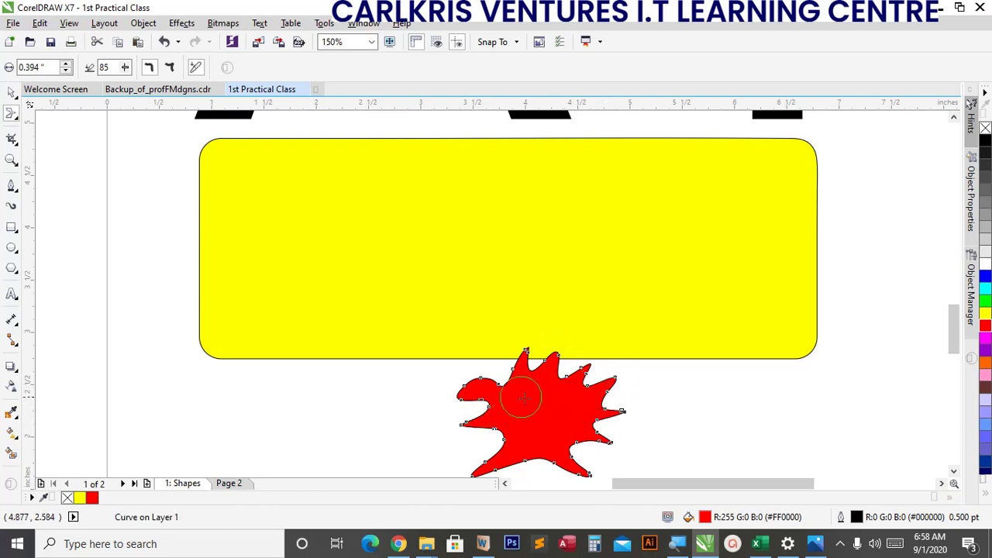
left_click_drag(504, 383, 486, 351)
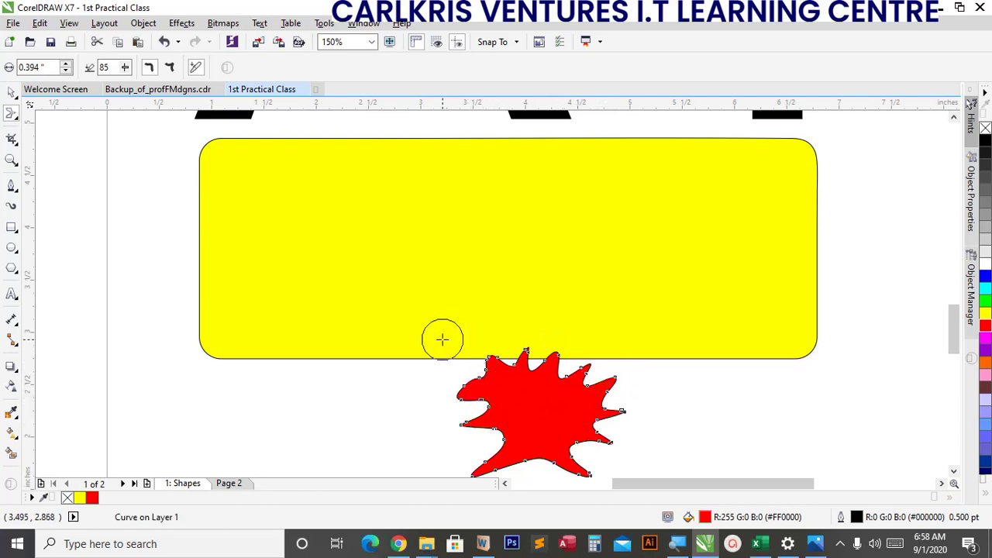
Move the spiky red shape clear of the yellow rectangle, centring it below at about X 3.33, Y 2.0 inches.
left_click(13, 93)
scroll(405, 395, "down", 2)
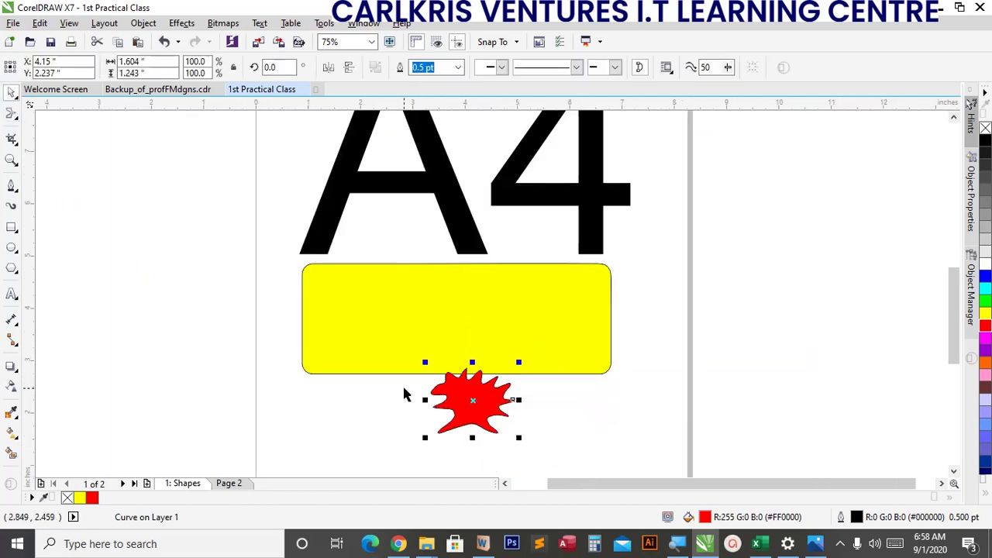
left_click_drag(498, 371, 461, 390)
left_click(460, 355)
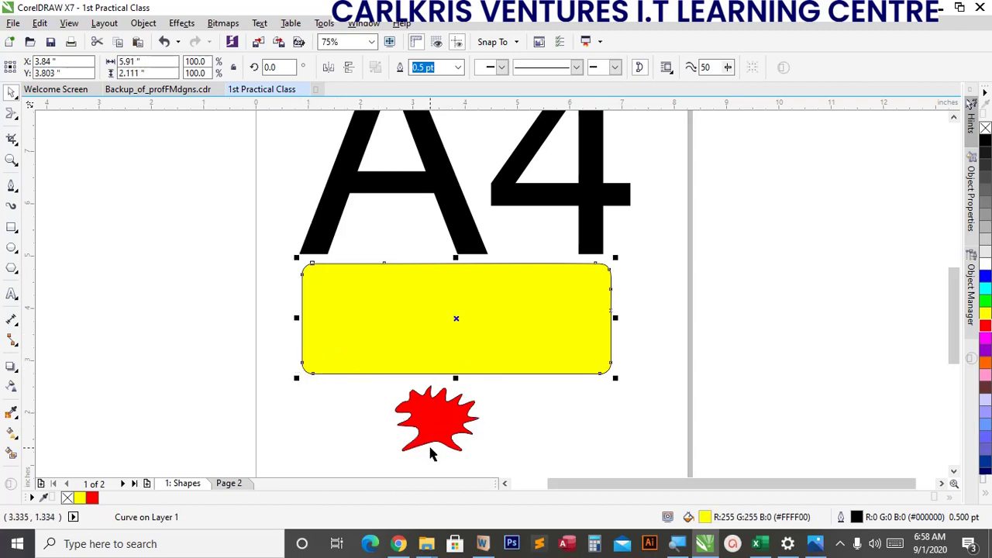
scroll(430, 454, "up", 2)
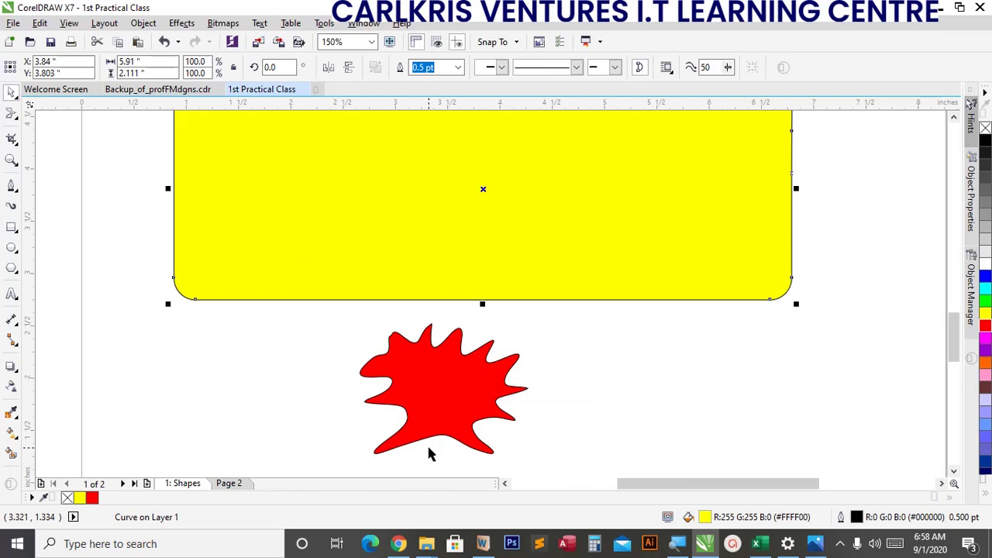
left_click(428, 419)
left_click_drag(429, 422, 410, 409)
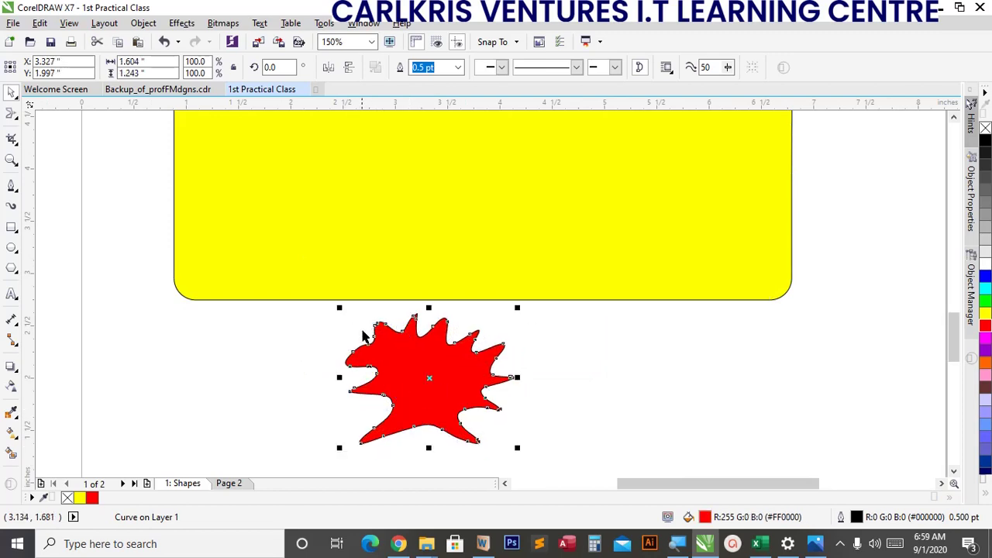
Move the yellow rectangle slightly left and up, to about X 3.74, Y 3.85 inches.
left_click(505, 286)
scroll(502, 284, "down", 2)
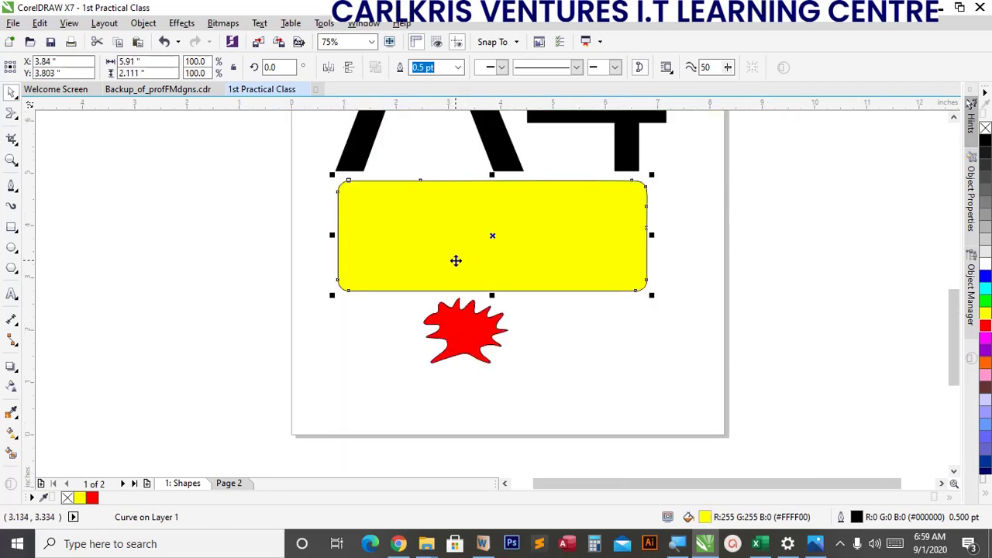
scroll(455, 261, "up", 2)
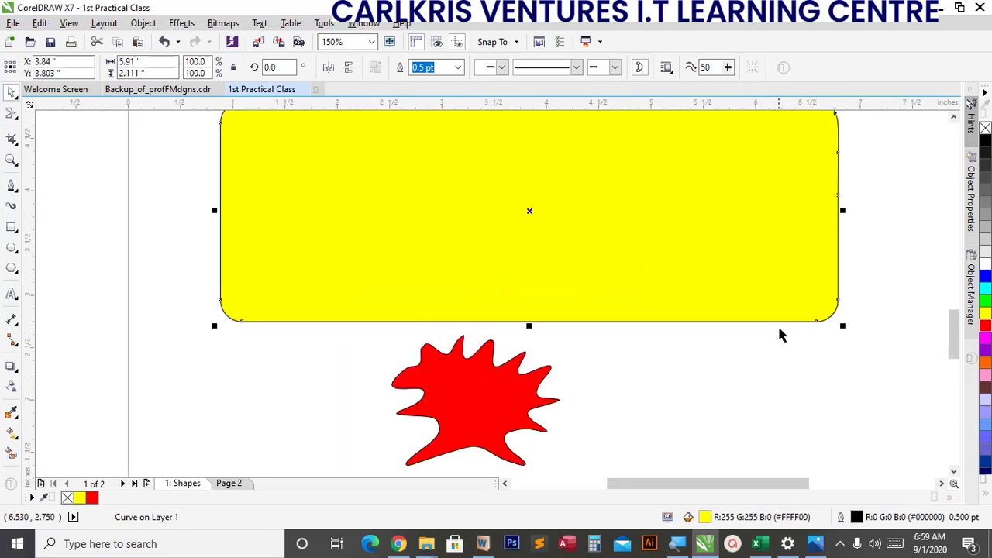
scroll(951, 345, "up", 1)
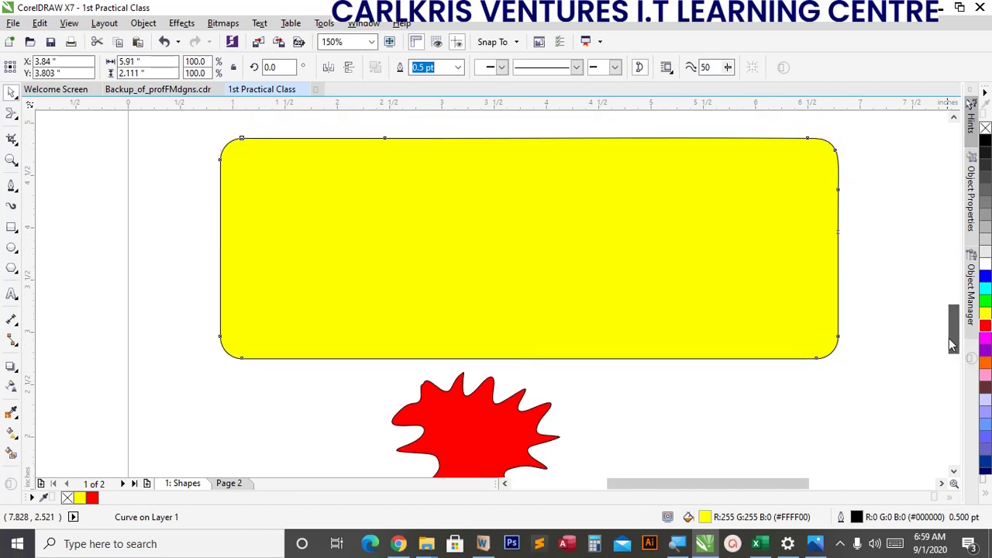
scroll(951, 345, "up", 1)
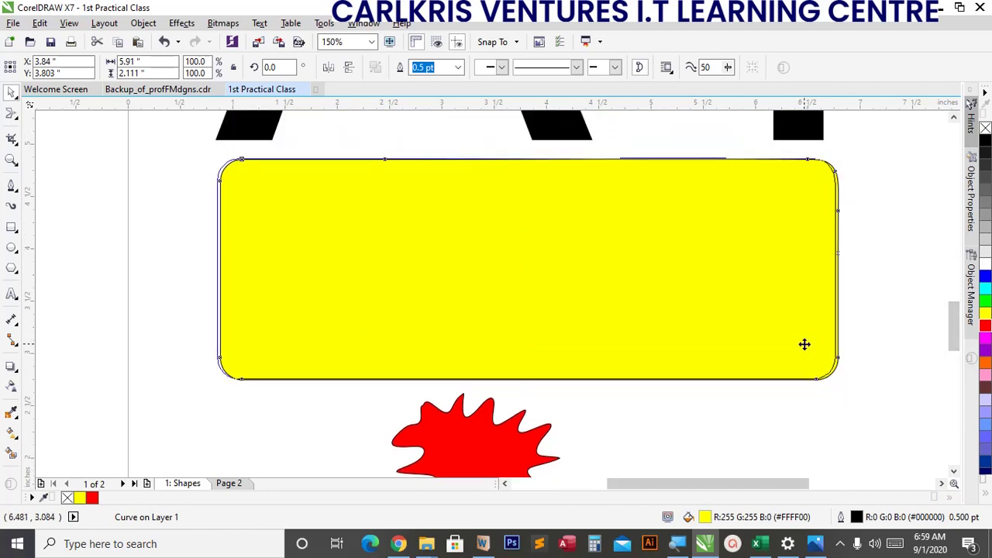
left_click_drag(804, 344, 796, 340)
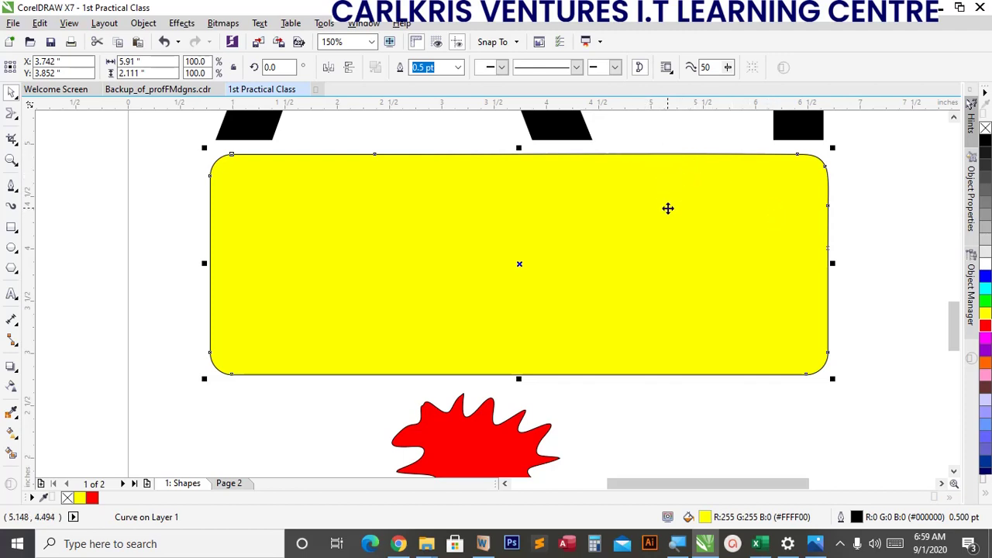
Set the yellow rectangle's outline width to 3.0 pt and its outline colour to Deep Navy Blue.
left_click(458, 68)
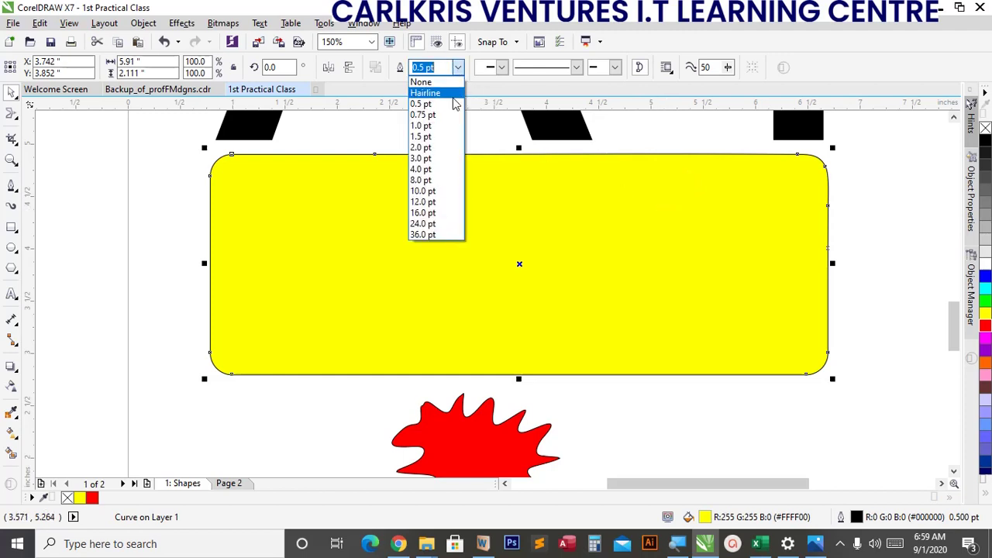
left_click(436, 159)
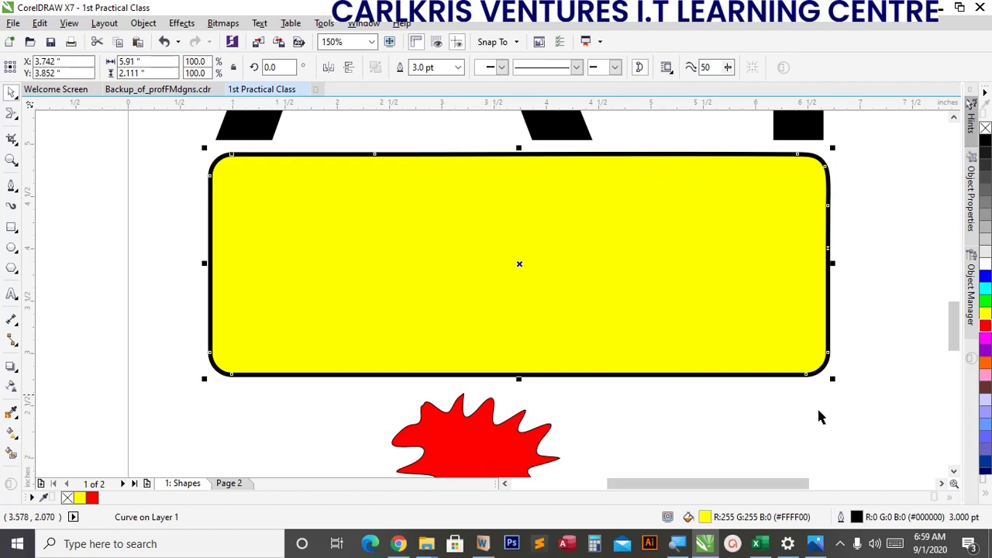
scroll(982, 240, "down", 5)
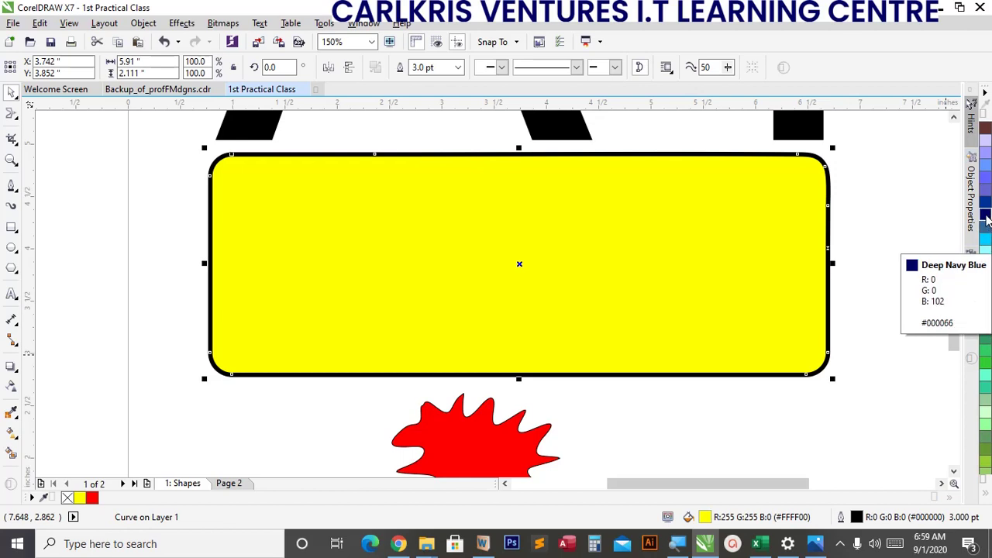
right_click(985, 215)
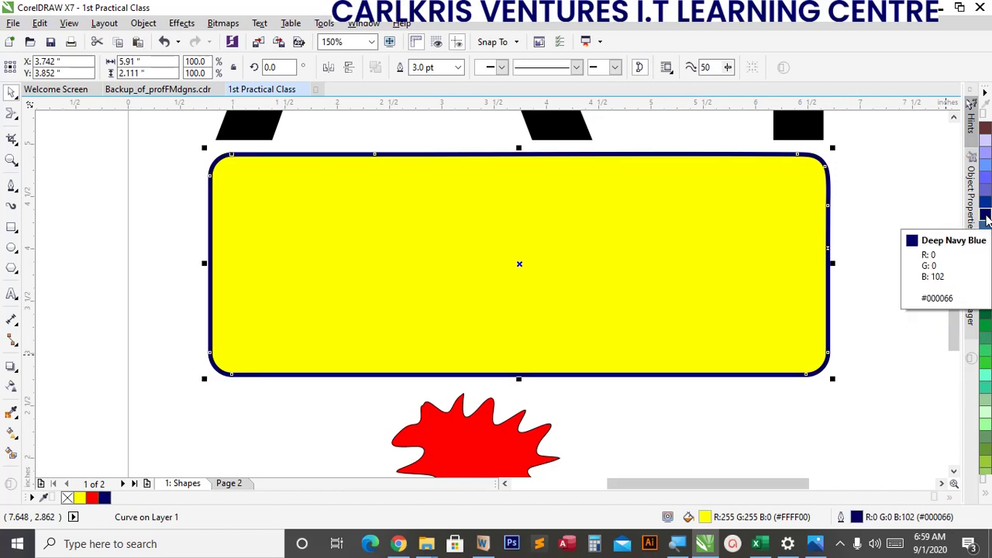
left_click(889, 243)
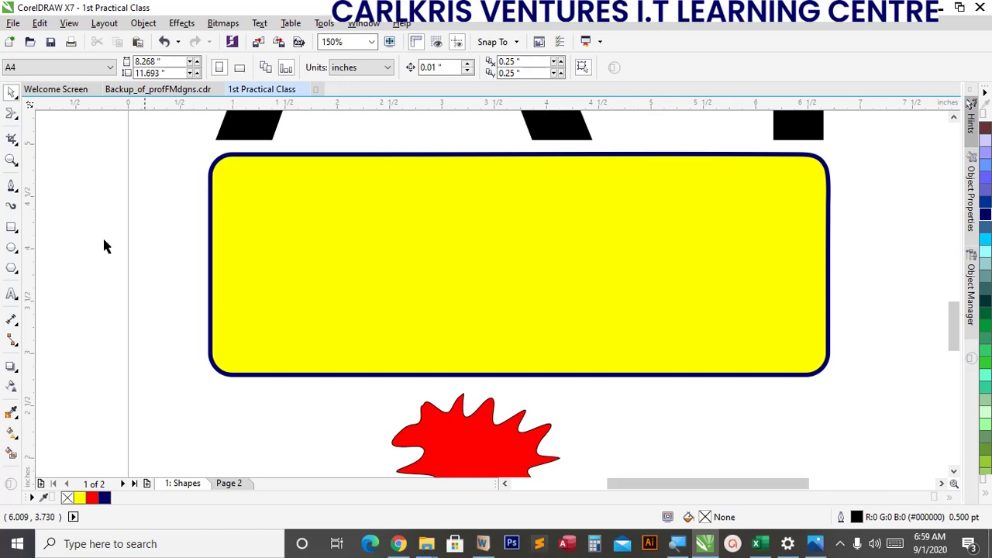
Add the artistic text "Learning Something" in 24 pt Arial, starting just left of the page at about X -0.39, Y 3.97 inches.
left_click(13, 294)
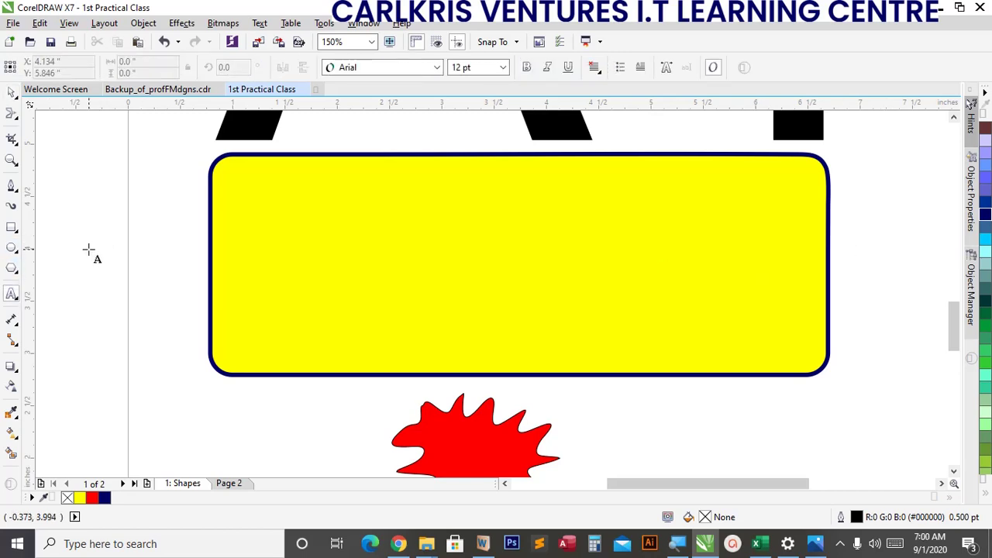
left_click(91, 249)
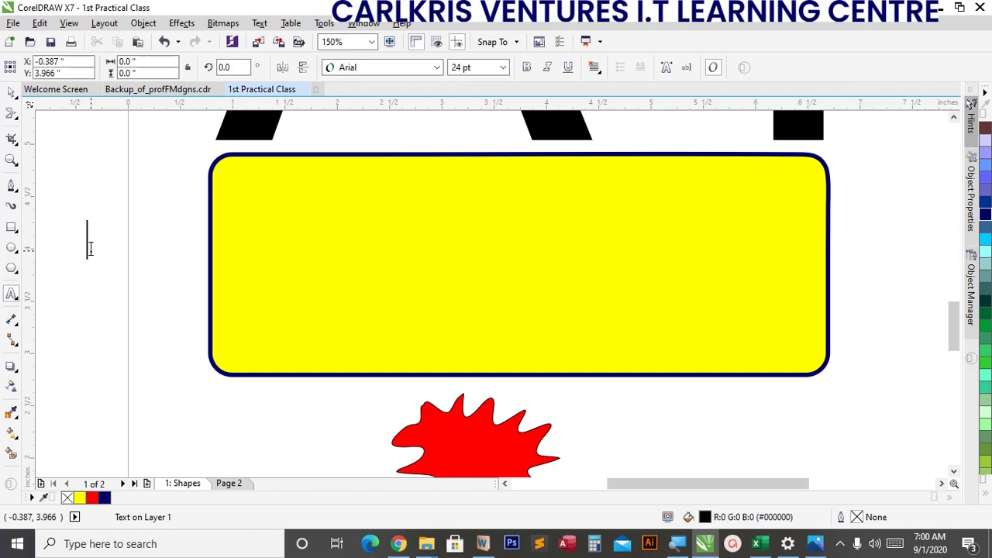
type("Lear")
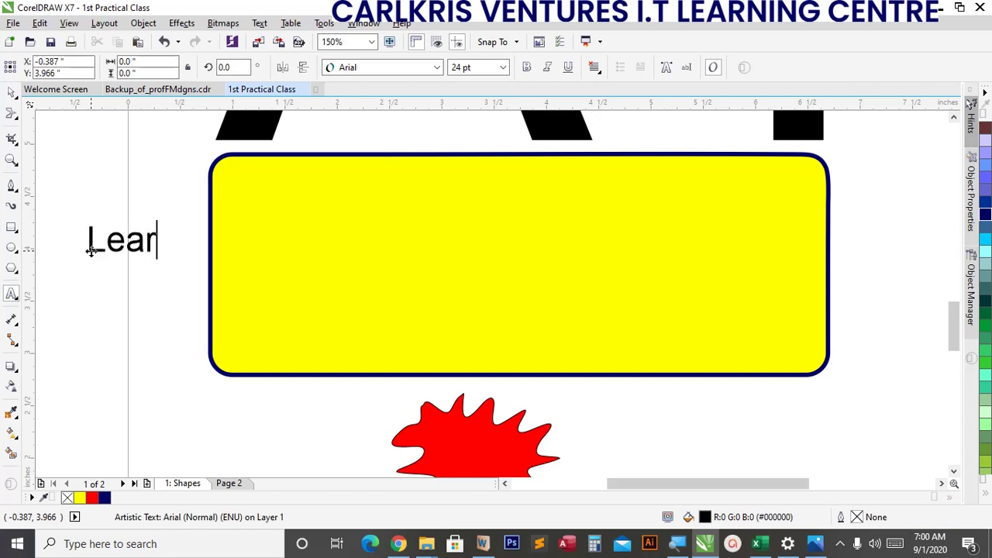
type("ning S")
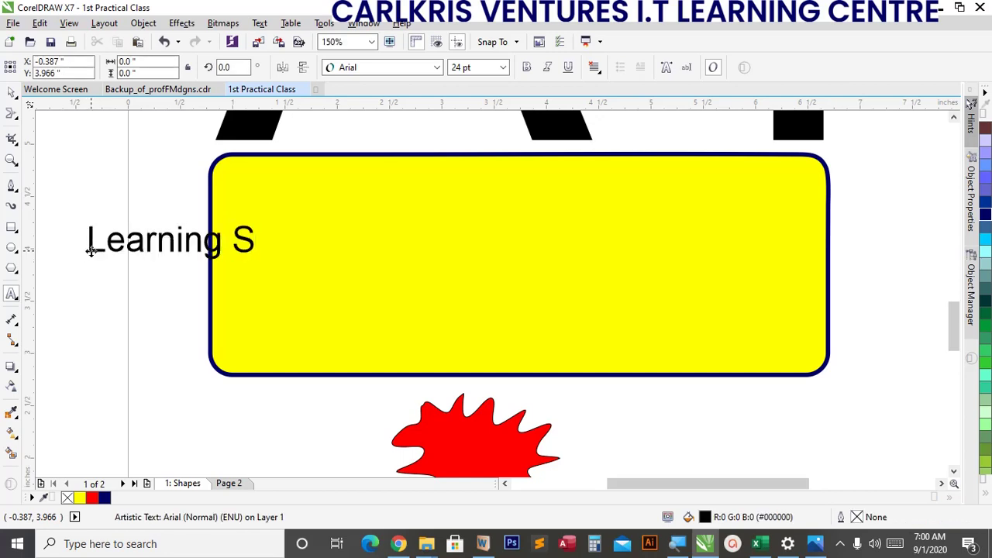
type("omething")
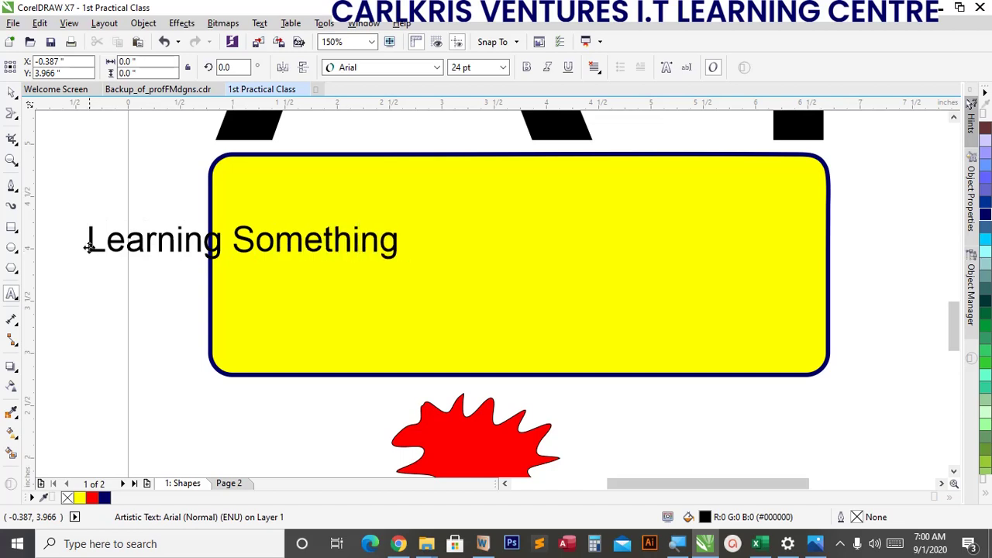
Scale the "Learning Something" text up to about 32 pt and move it onto the yellow rectangle's upper part, at about X 3.42, Y 4.26 inches.
left_click(12, 91)
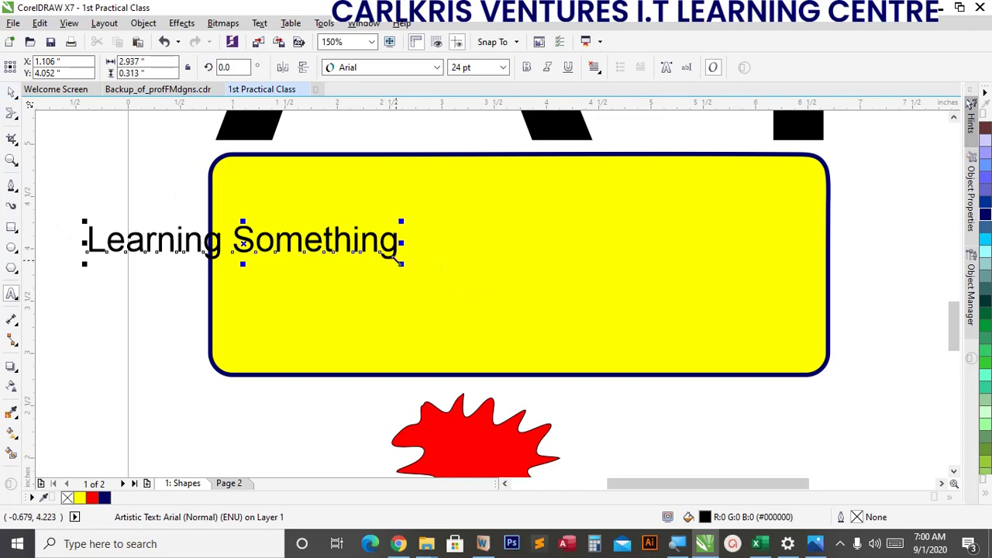
left_click_drag(401, 263, 495, 299)
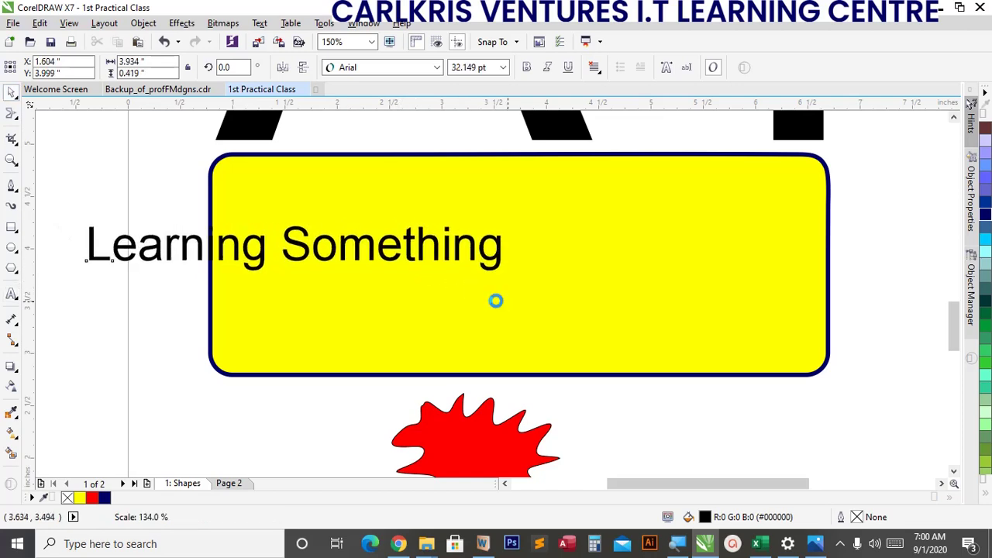
left_click_drag(297, 248, 487, 221)
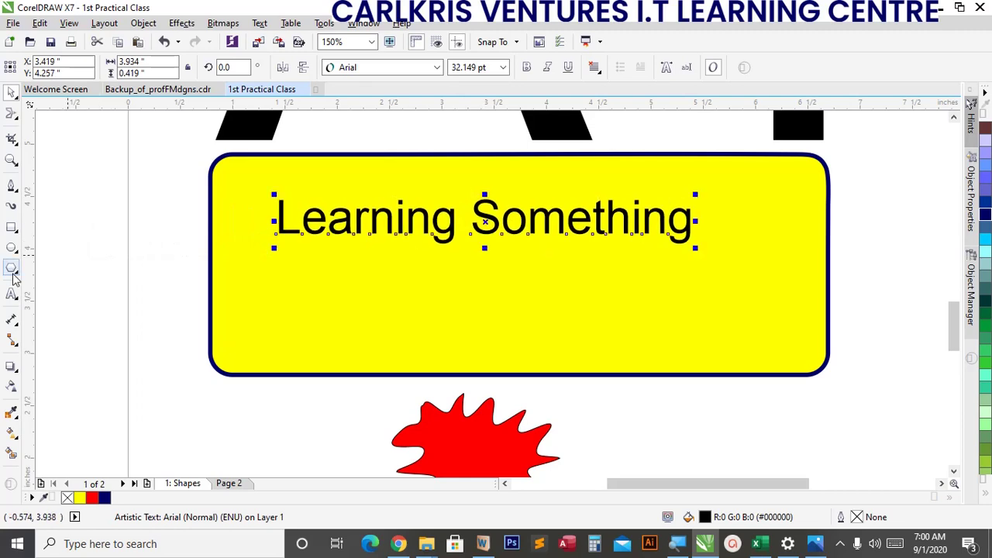